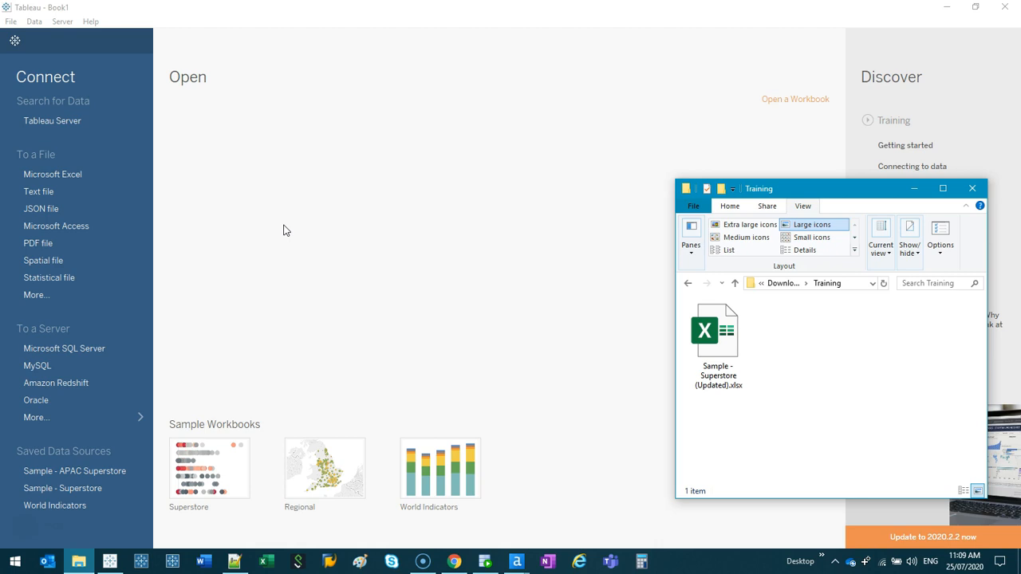
Step: Open the Sample - Superstore (Updated).xlsx workbook from the Training folder
left_click(733, 341)
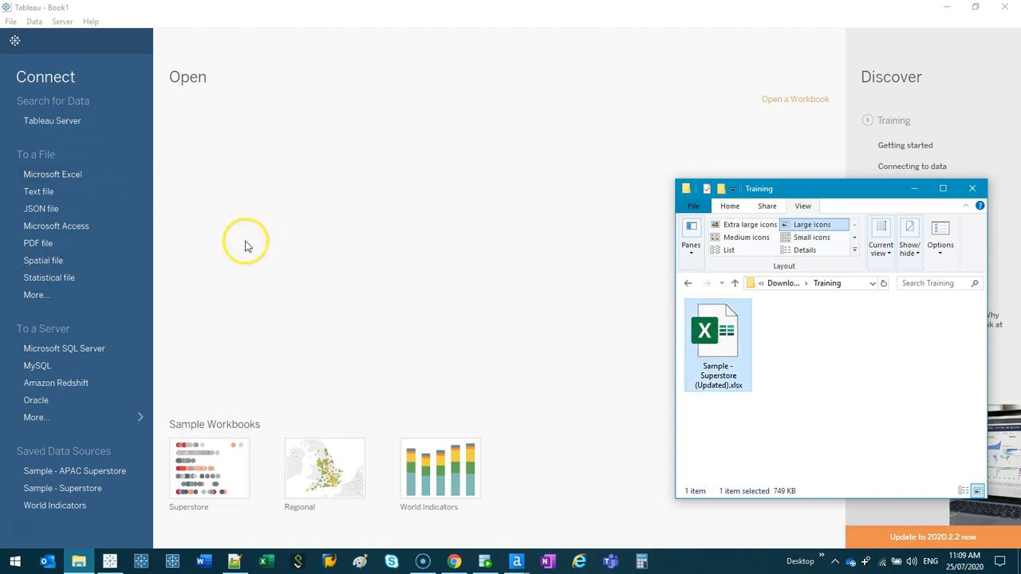
left_click(786, 369)
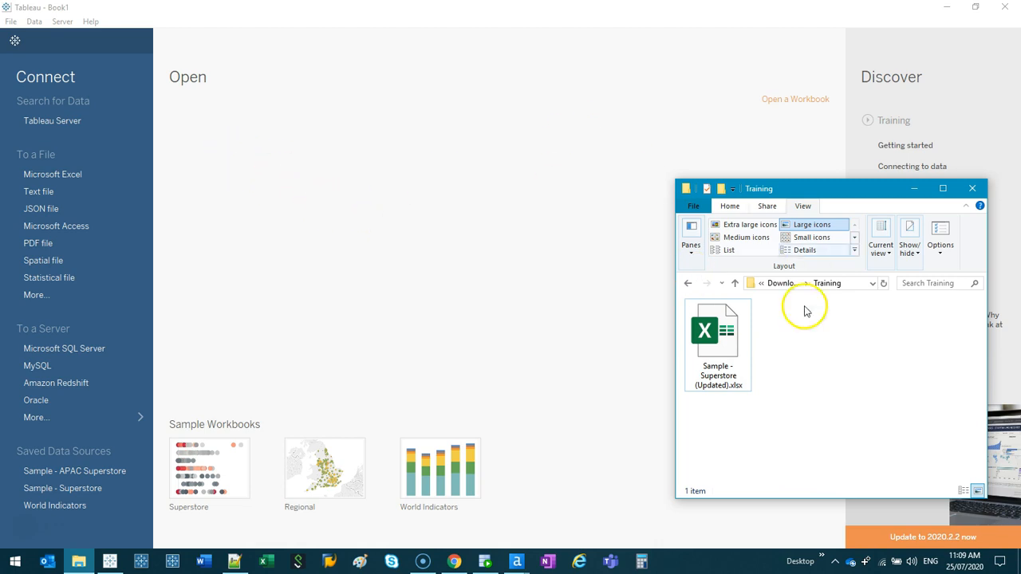
left_click(720, 360)
left_click(721, 357)
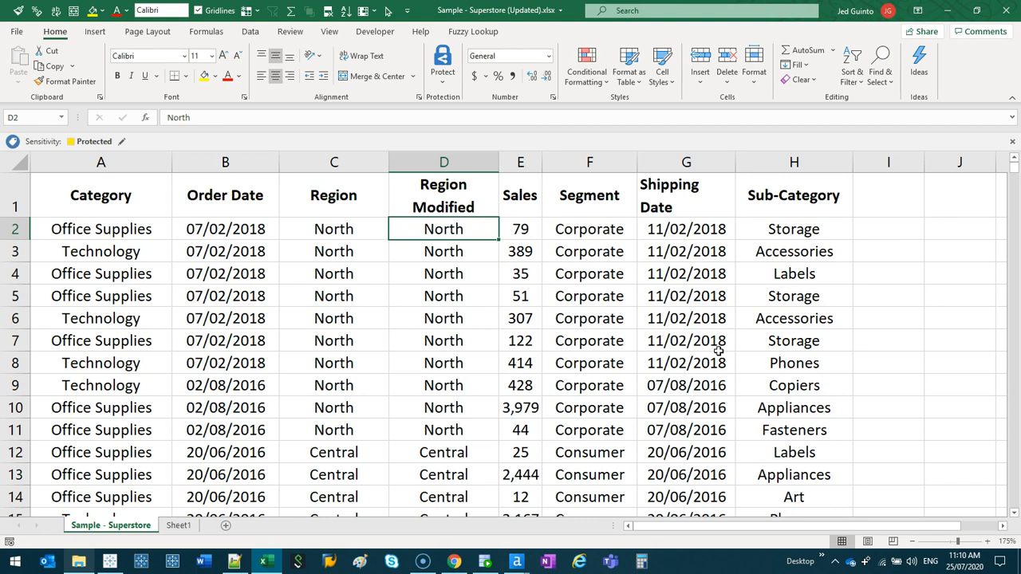
Step: Examine the header row, the records beneath it and the empty columns beside the data in the Sample - Superstore sheet
left_click(82, 167)
left_click_drag(82, 188, 768, 212)
left_click(16, 195)
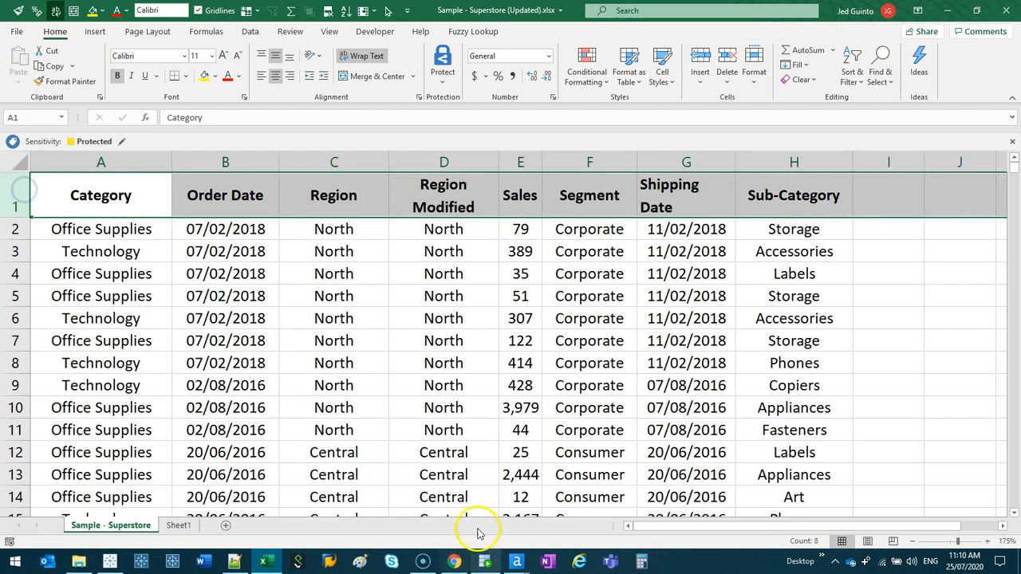
left_click_drag(336, 316, 780, 80)
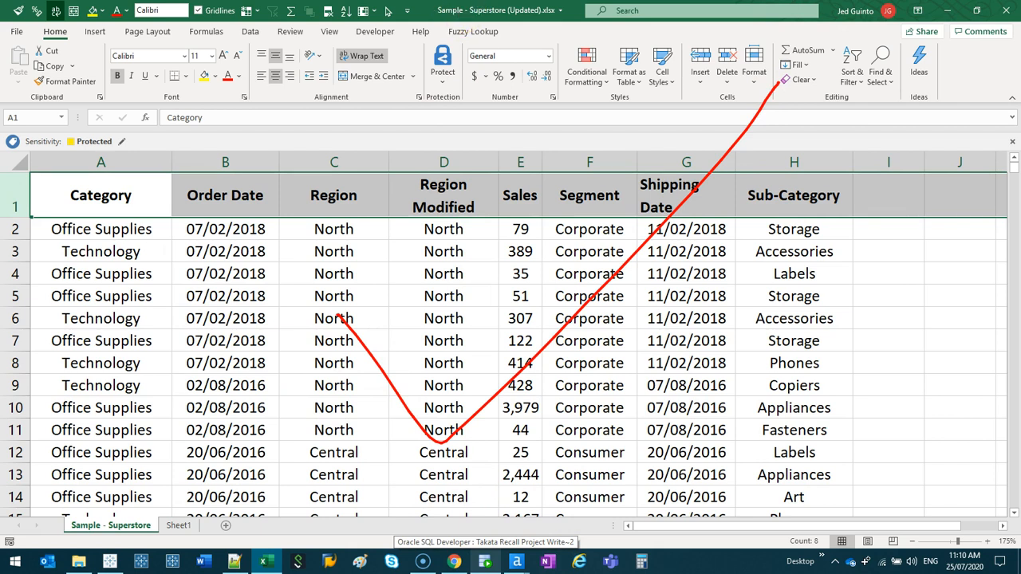
key("Escape")
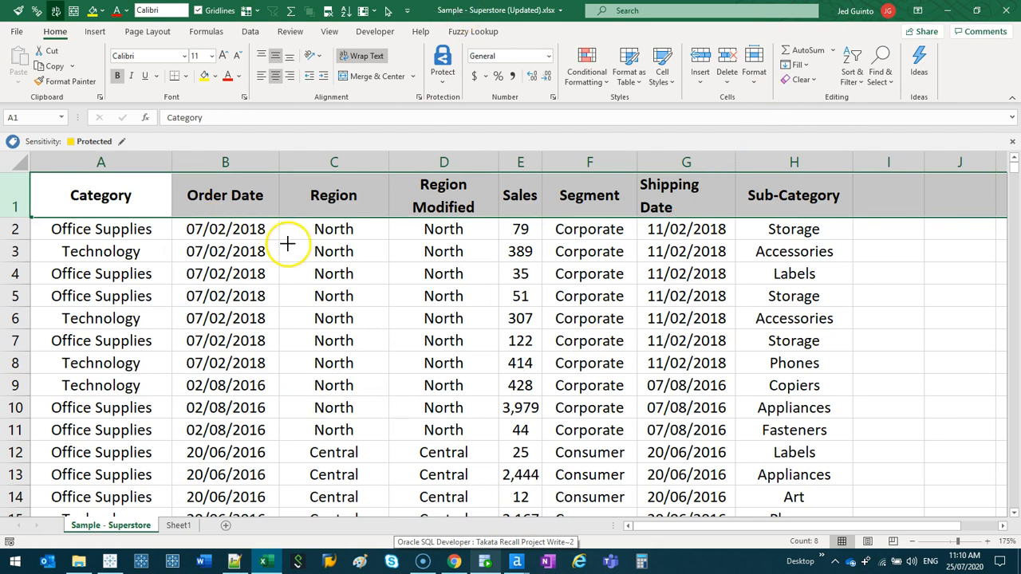
mouse_move(47, 217)
left_mouse_down()
mouse_move(750, 255)
mouse_move(271, 451)
mouse_move(94, 214)
left_mouse_up()
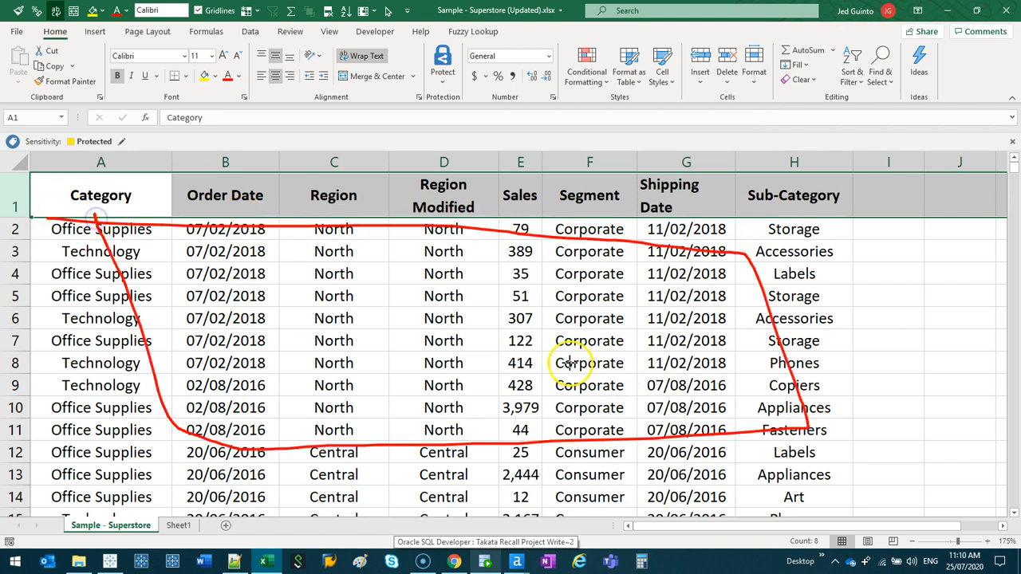
key("Escape")
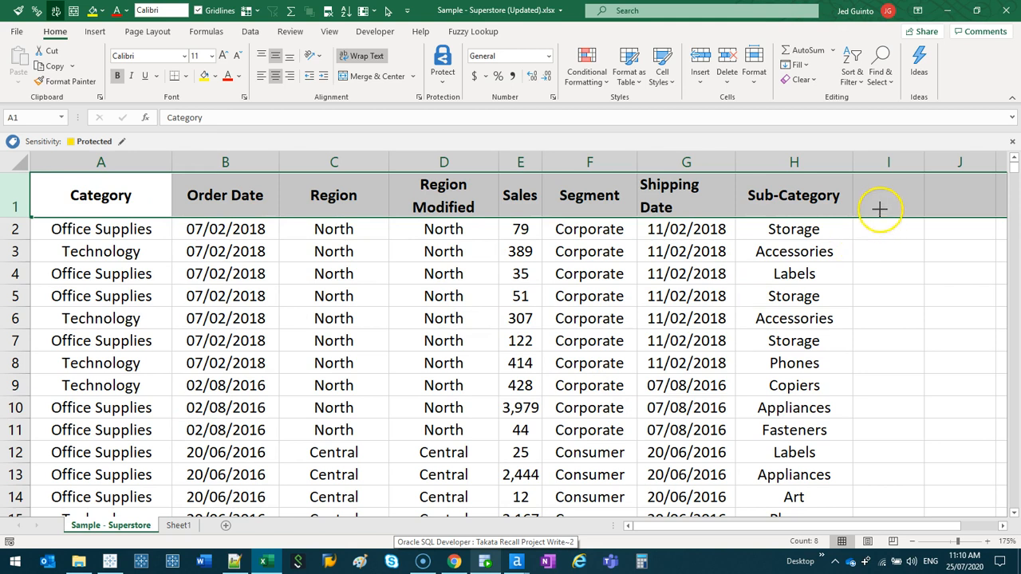
mouse_move(904, 165)
left_mouse_down()
mouse_move(907, 215)
mouse_move(904, 164)
left_mouse_up()
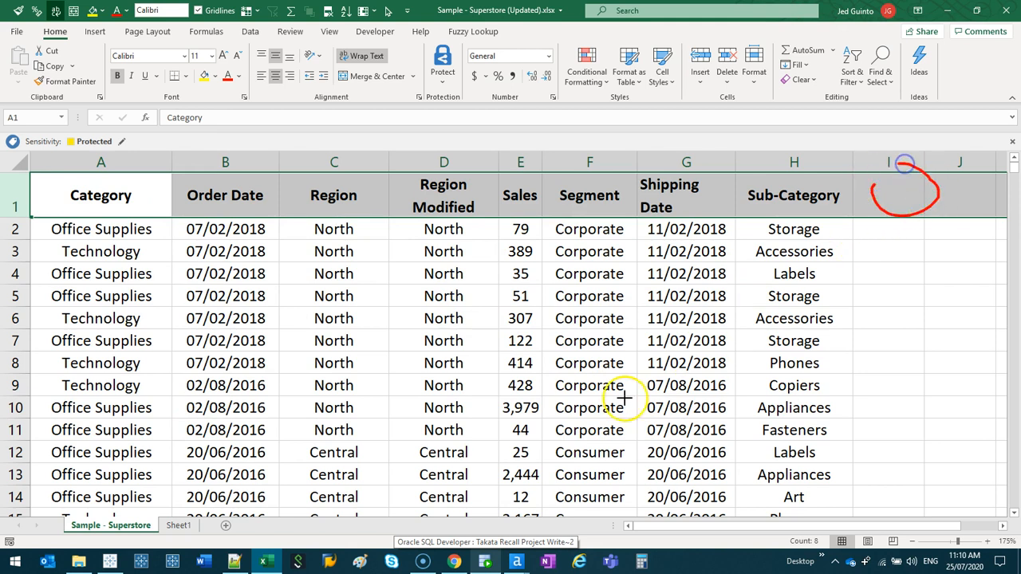
key("Escape")
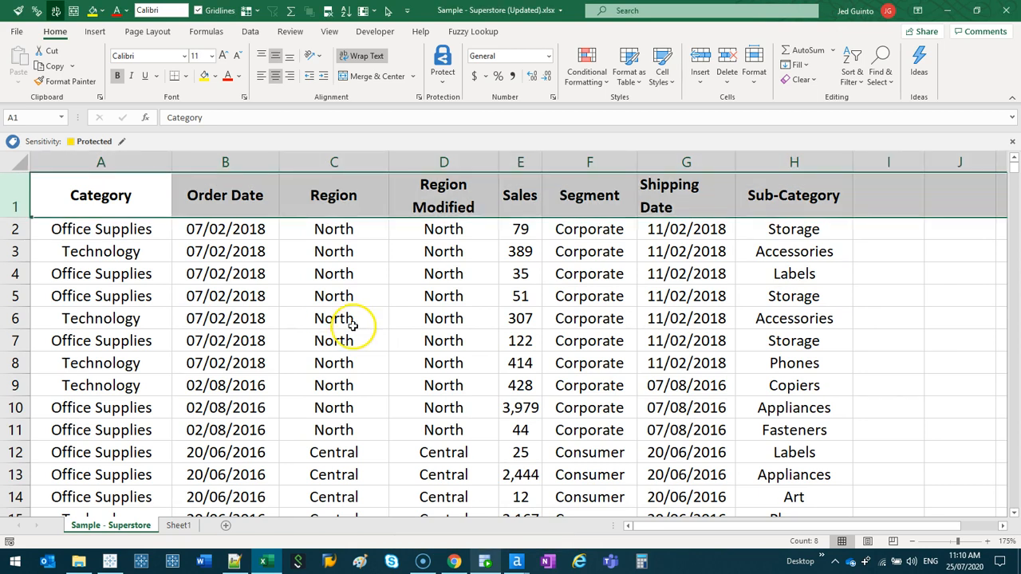
Step: Close the Sample - Superstore (Updated).xlsx workbook in Excel
left_click(468, 257)
left_click_drag(1014, 174, 1009, 92)
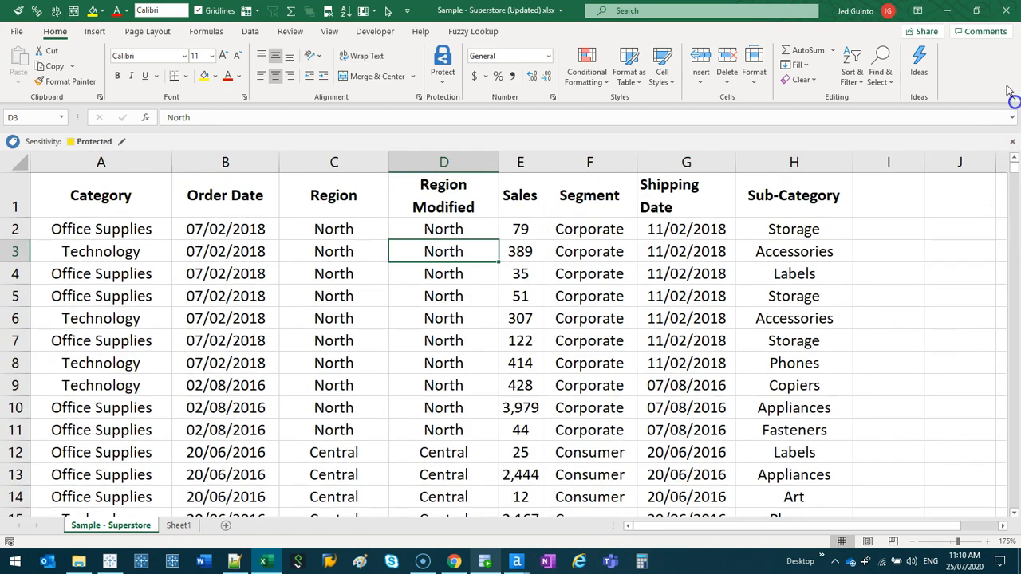
left_click(1006, 10)
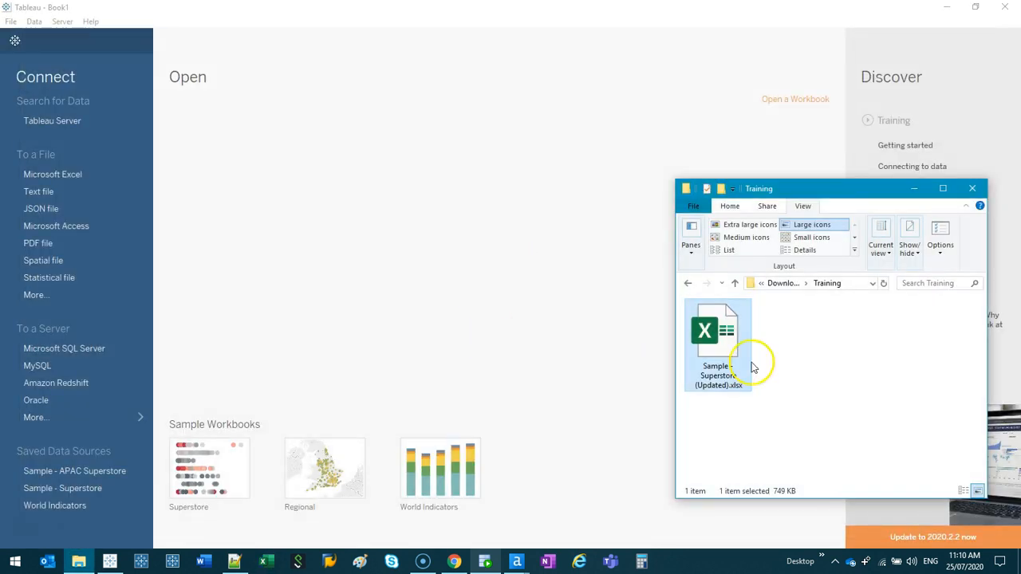
Step: Connect Tableau to the Sample - Superstore (Updated).xlsx file from the Training folder
left_click(798, 343)
left_click_drag(715, 356, 358, 217)
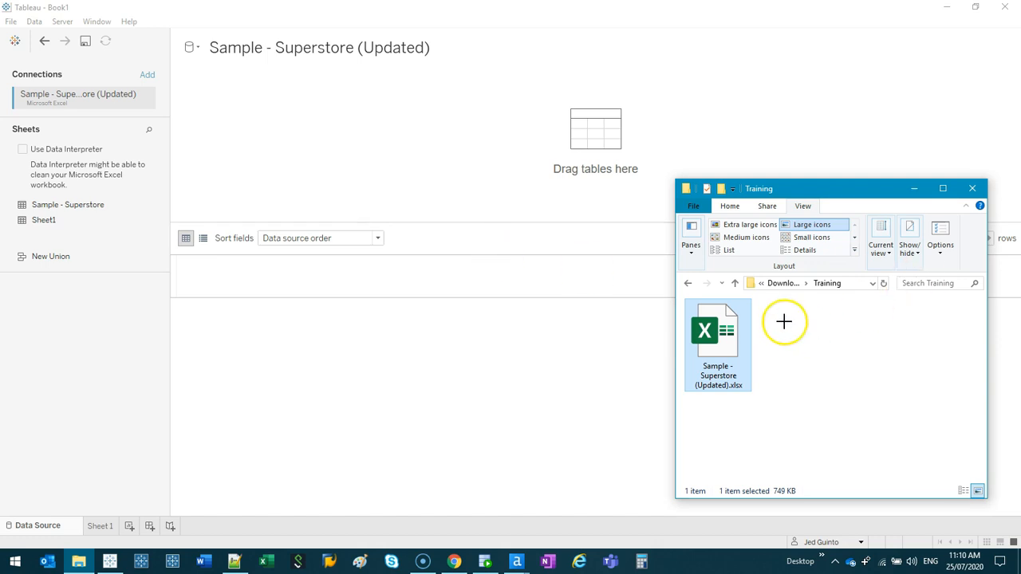
left_click_drag(722, 289, 745, 319)
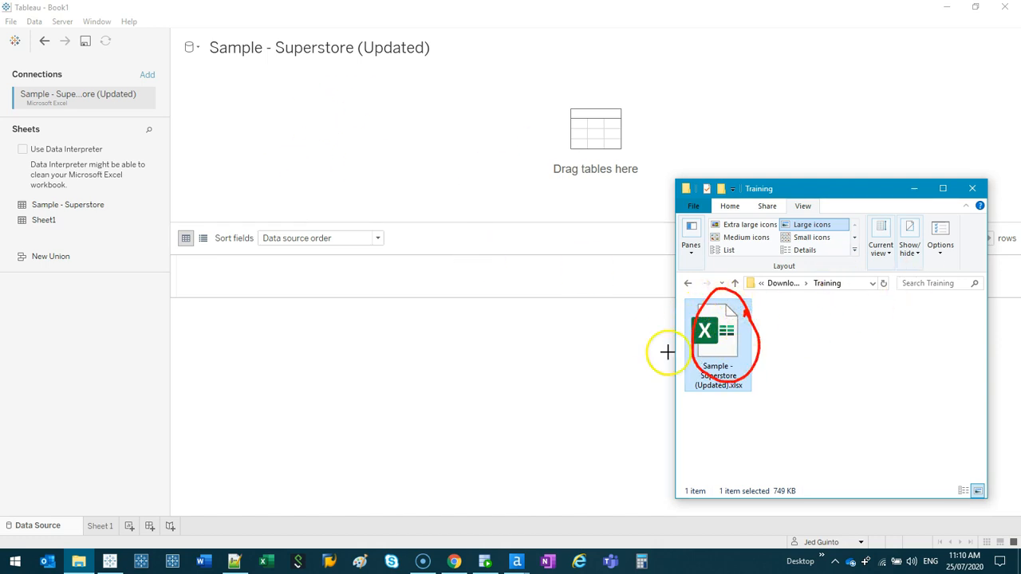
mouse_move(186, 169)
left_mouse_down()
mouse_move(280, 192)
mouse_move(415, 470)
left_mouse_up()
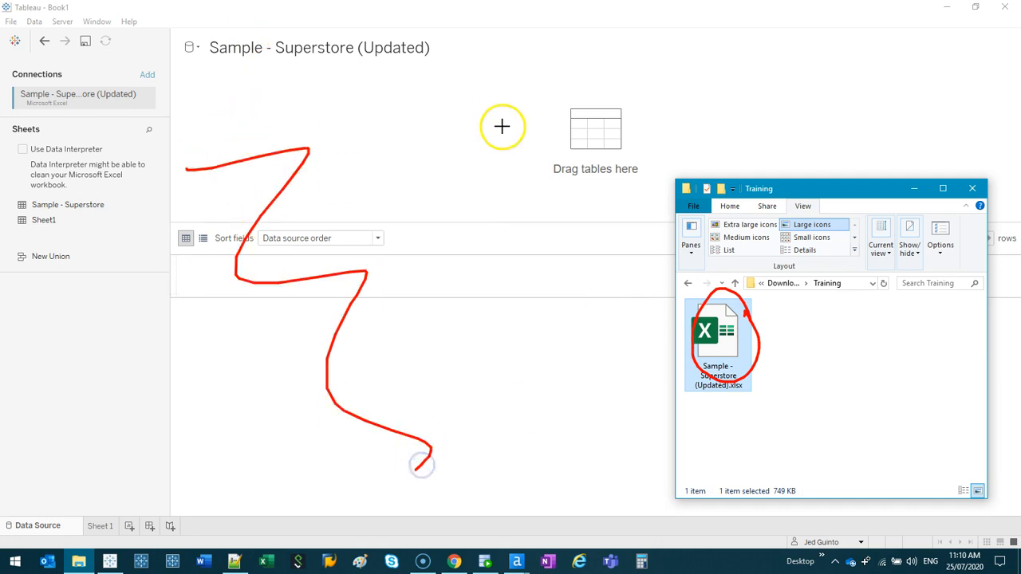
mouse_move(538, 220)
left_mouse_down()
mouse_move(668, 310)
mouse_move(623, 328)
left_mouse_up()
mouse_move(719, 305)
left_mouse_down()
mouse_move(734, 316)
mouse_move(726, 363)
mouse_move(754, 389)
left_mouse_up()
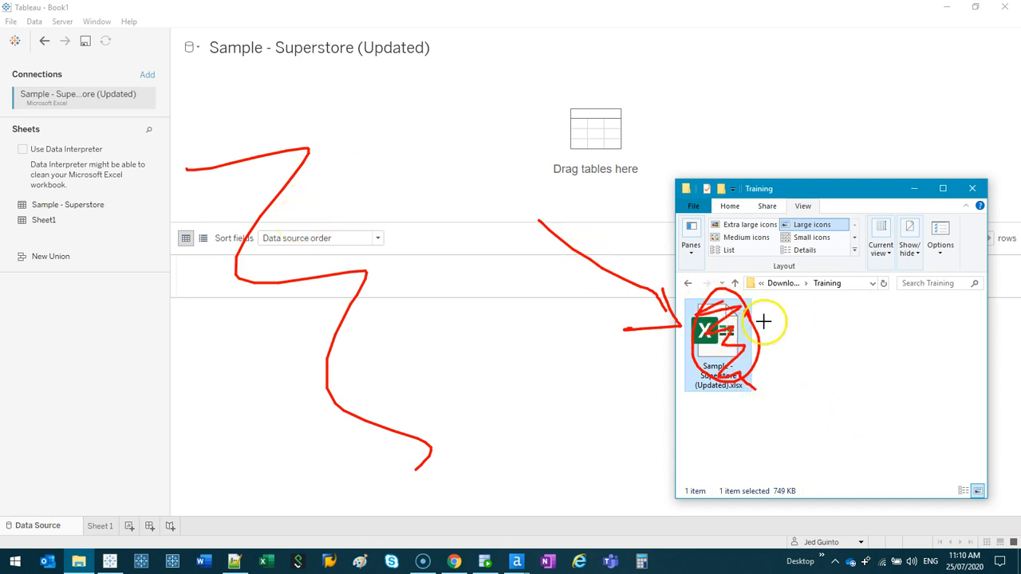
key("Escape")
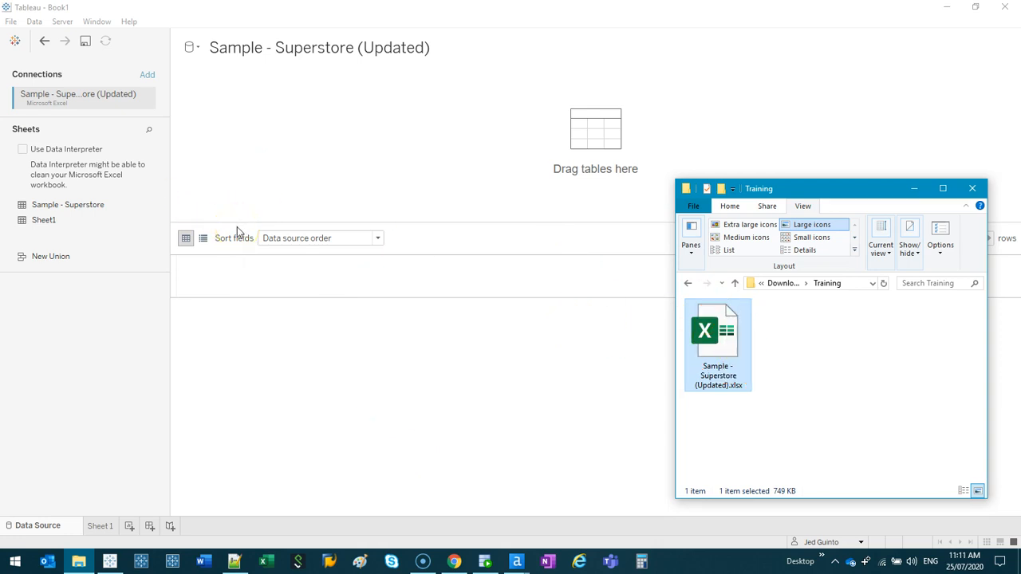
Step: Bring Tableau to the front and examine the Excel connection, its sheets and the empty table canvas
left_click(132, 221)
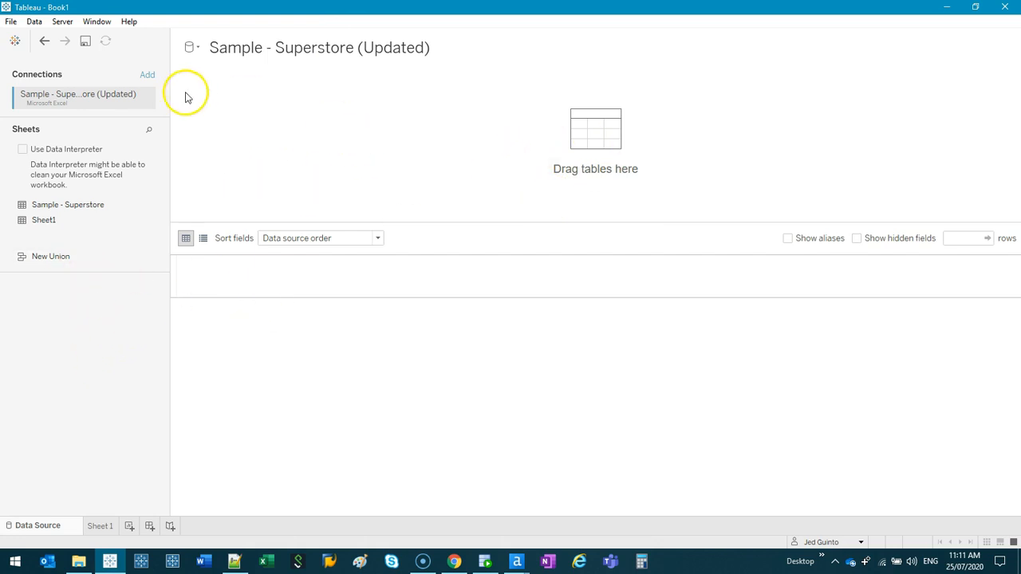
key("ctrl+2")
left_click_drag(560, 184, 657, 185)
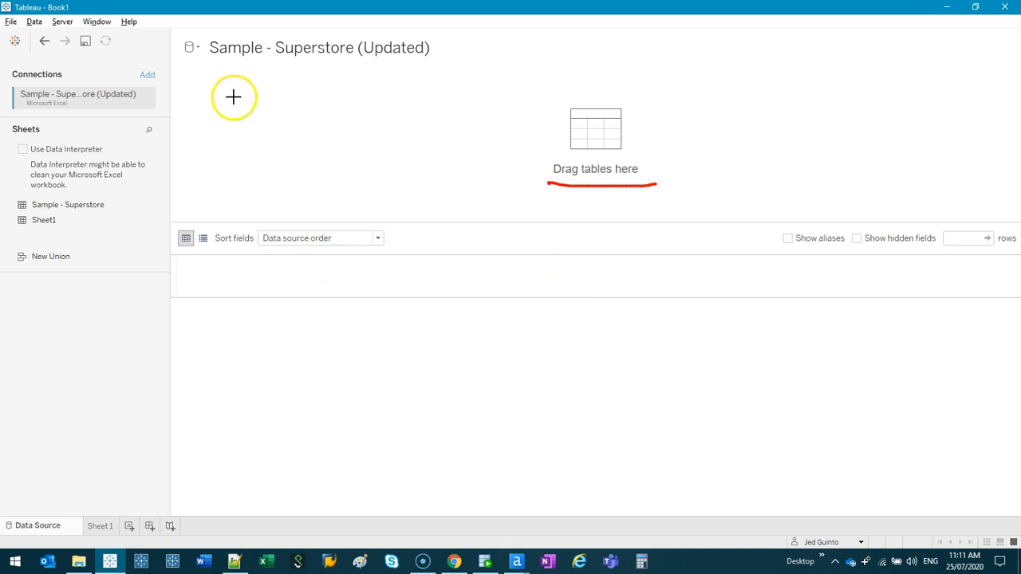
mouse_move(6, 63)
left_mouse_down()
mouse_move(129, 57)
mouse_move(170, 112)
mouse_move(8, 75)
mouse_move(6, 66)
left_mouse_up()
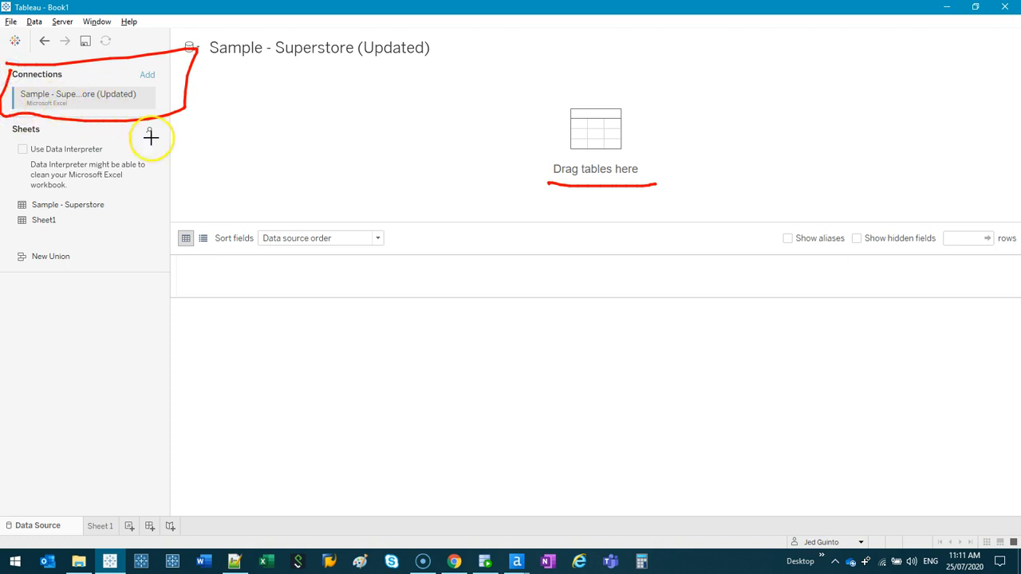
left_click_drag(18, 146, 121, 172)
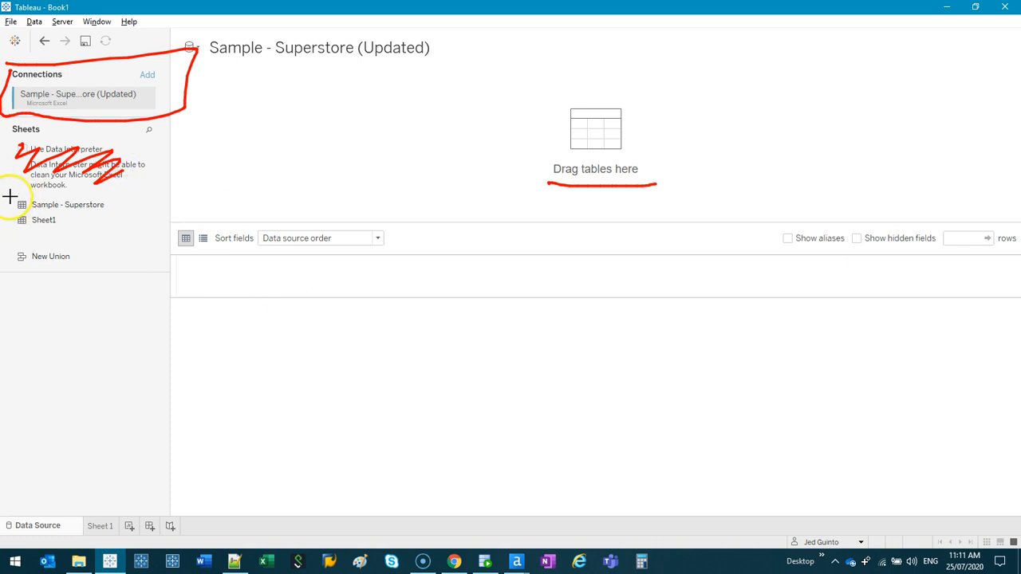
mouse_move(15, 196)
left_mouse_down()
mouse_move(10, 226)
mouse_move(58, 233)
mouse_move(63, 254)
mouse_move(41, 256)
left_mouse_up()
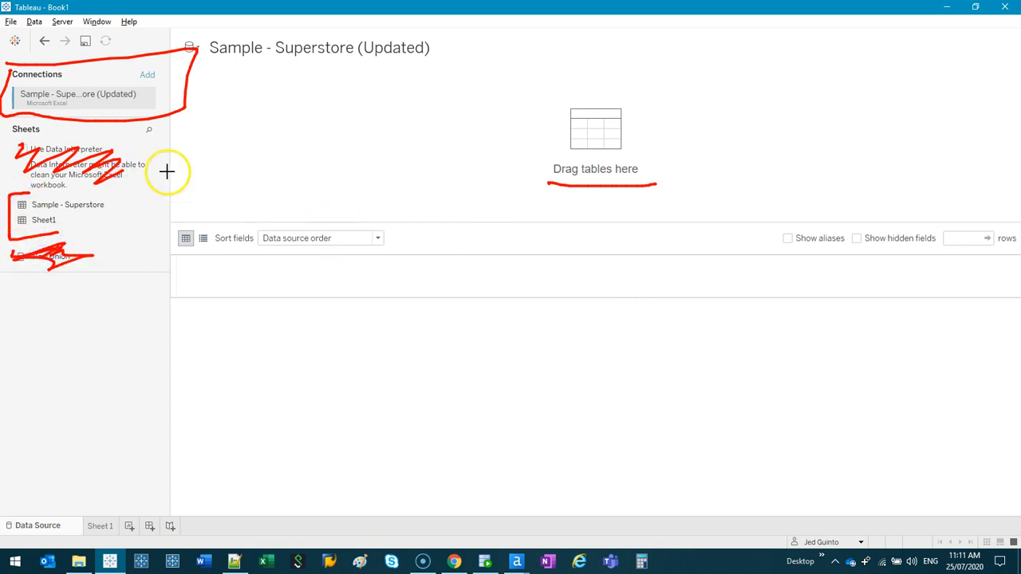
left_click_drag(105, 205, 130, 206)
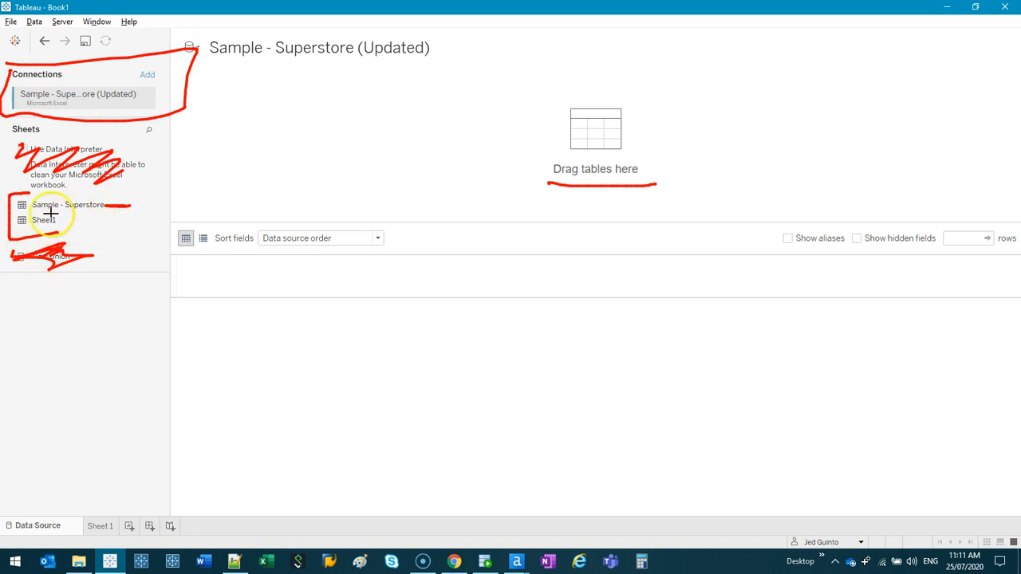
mouse_move(209, 84)
left_mouse_down()
mouse_move(211, 113)
mouse_move(242, 127)
mouse_move(193, 122)
left_mouse_up()
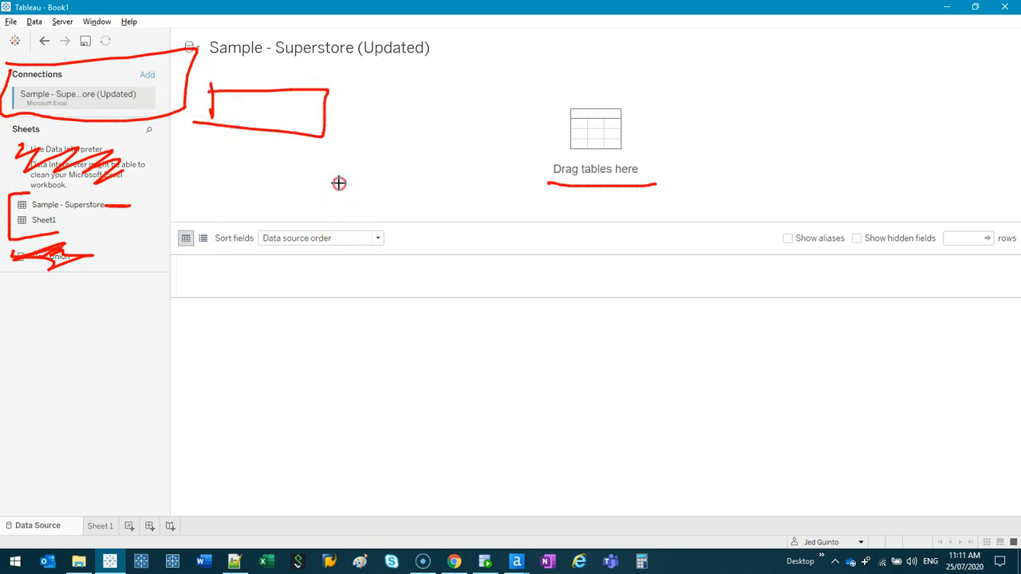
right_click(351, 195)
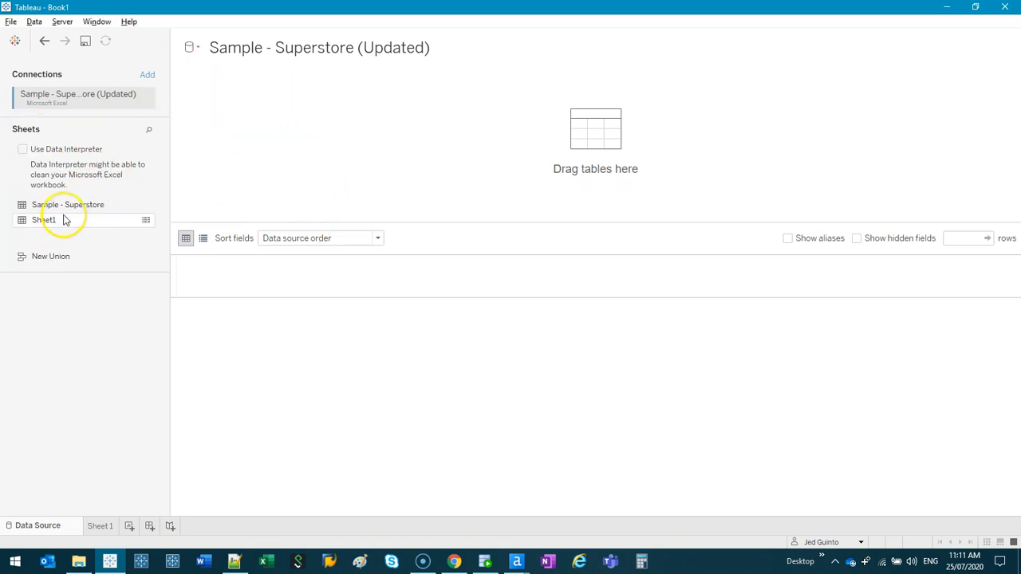
Step: Add the Sample - Superstore sheet to the data source canvas
left_click_drag(52, 211, 301, 145)
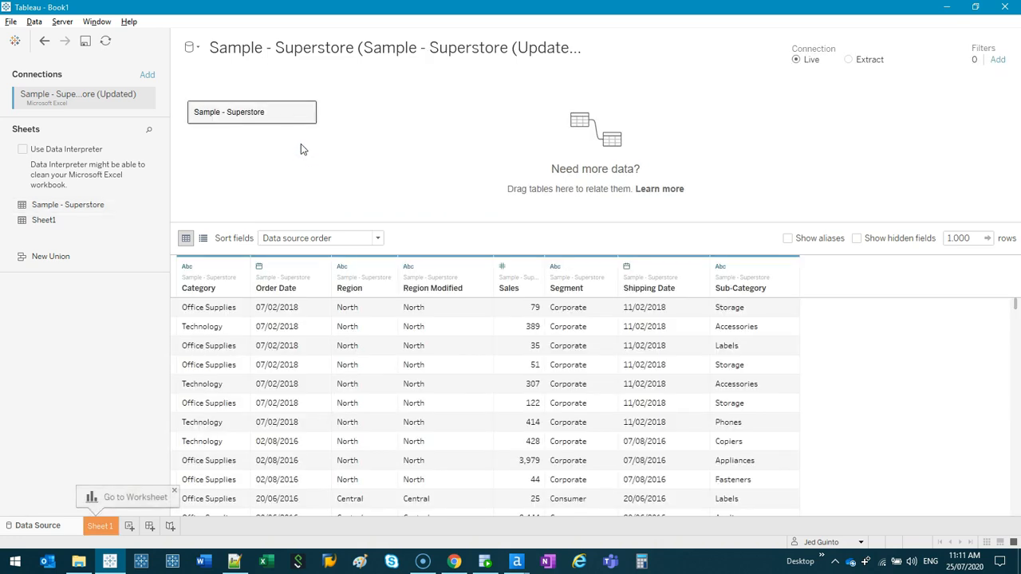
Step: Examine the Sample - Superstore table on the canvas, its data preview and the link to the worksheet
mouse_move(645, 93)
left_mouse_down()
mouse_move(577, 114)
mouse_move(547, 165)
mouse_move(714, 181)
left_mouse_up()
mouse_move(777, 57)
left_mouse_down()
mouse_move(837, 41)
mouse_move(901, 70)
mouse_move(1008, 55)
left_mouse_up()
mouse_move(169, 49)
left_mouse_down()
mouse_move(456, 59)
mouse_move(228, 46)
mouse_move(562, 49)
left_mouse_up()
mouse_move(161, 72)
left_mouse_down()
mouse_move(22, 54)
mouse_move(133, 37)
mouse_move(95, 37)
left_mouse_up()
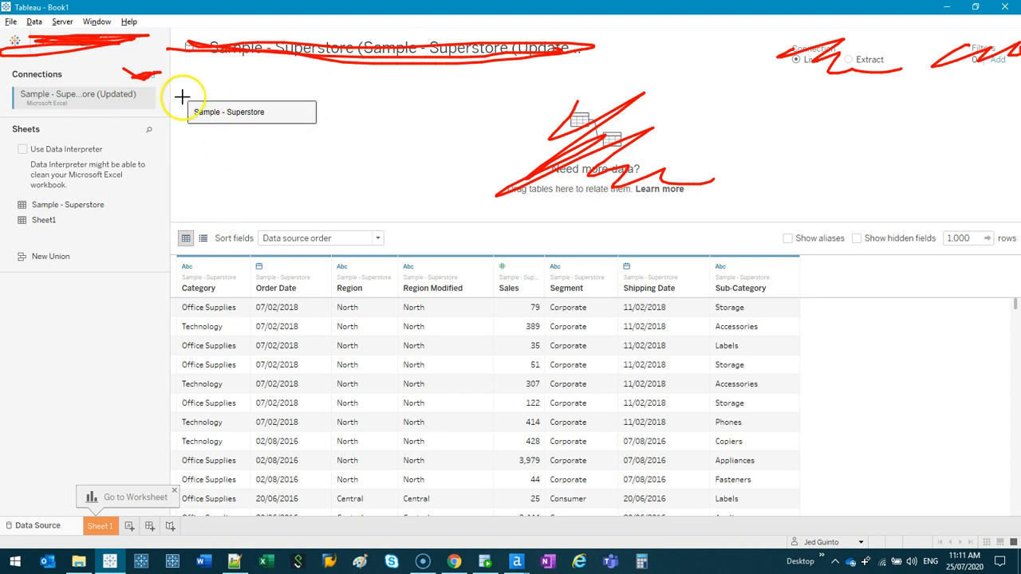
mouse_move(186, 99)
left_mouse_down()
mouse_move(191, 123)
mouse_move(316, 91)
mouse_move(217, 94)
left_mouse_up()
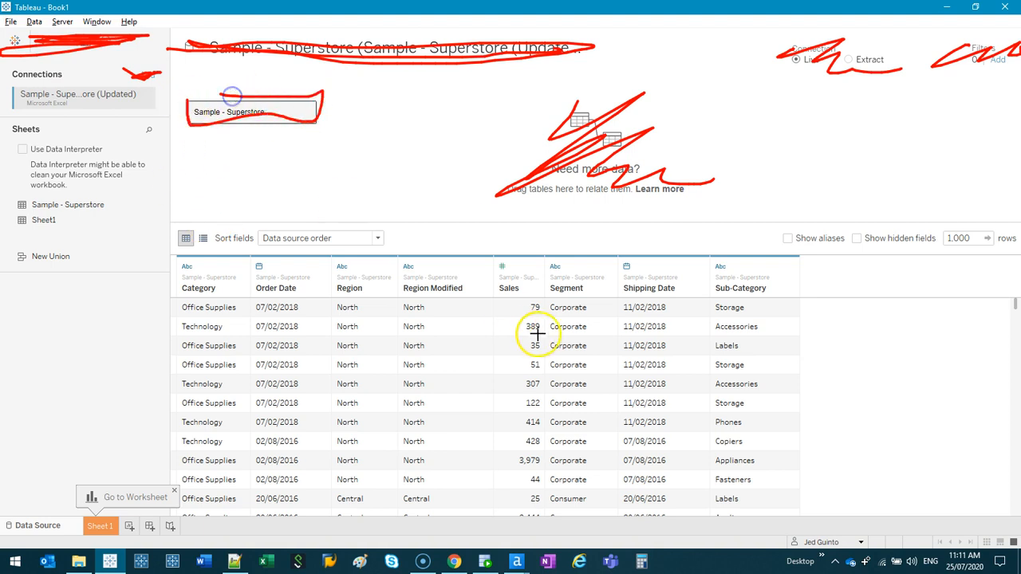
mouse_move(196, 241)
left_mouse_down()
mouse_move(773, 234)
mouse_move(796, 410)
mouse_move(407, 523)
mouse_move(165, 429)
mouse_move(151, 240)
left_mouse_up()
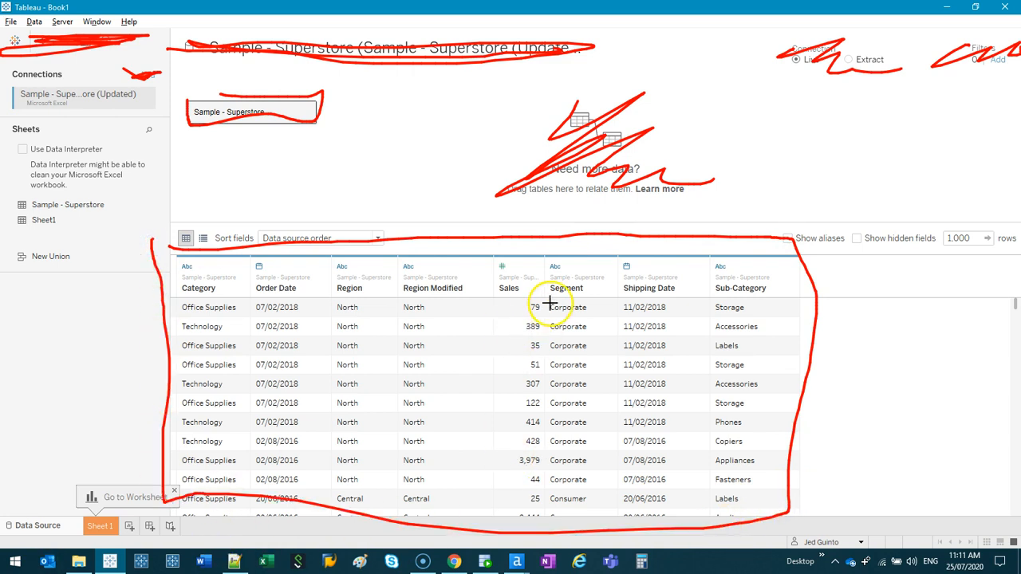
key("Escape")
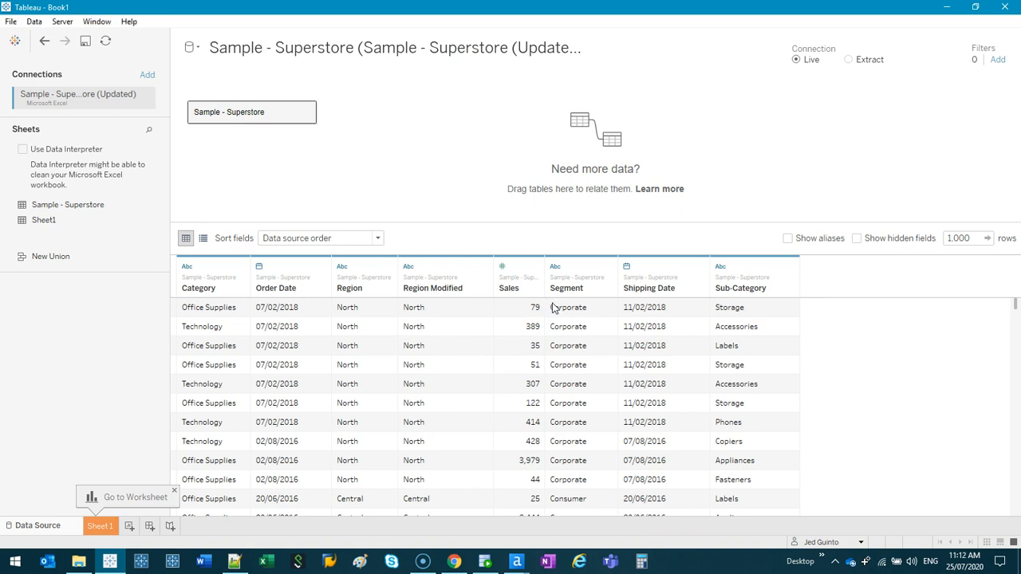
left_click_drag(185, 481, 183, 482)
left_click_drag(67, 530, 189, 518)
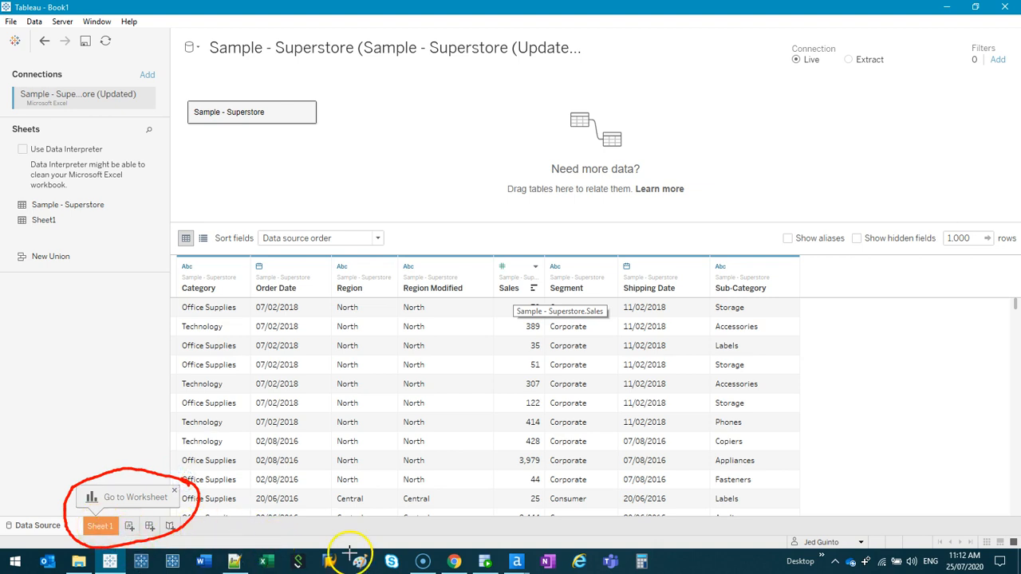
Step: Open the Sheet 1 worksheet and widen the list of fields so the long field names fit
left_click(102, 526)
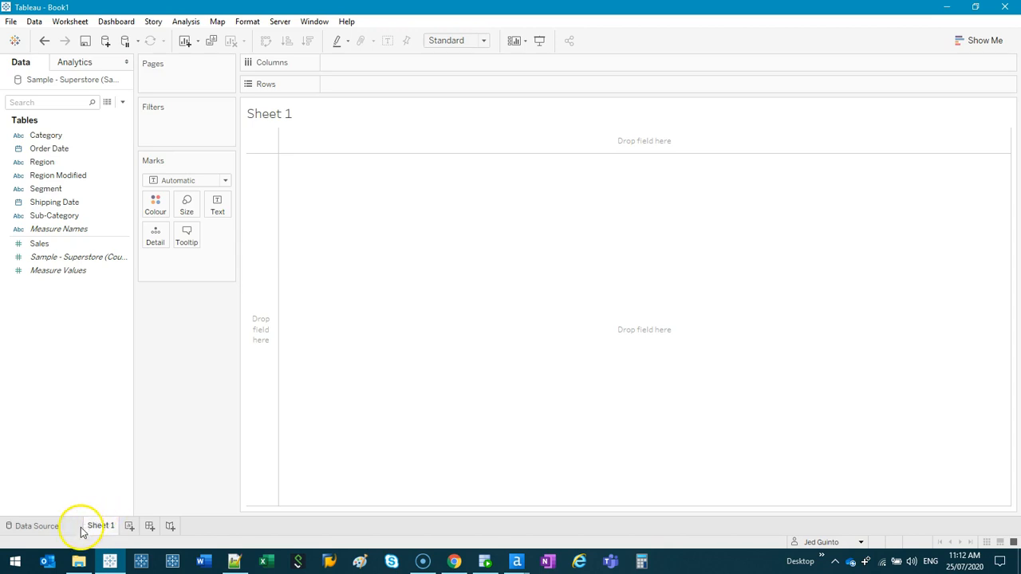
mouse_move(89, 533)
left_mouse_down()
mouse_move(114, 520)
mouse_move(26, 541)
mouse_move(48, 504)
mouse_move(109, 462)
mouse_move(119, 499)
left_mouse_up()
key("Escape")
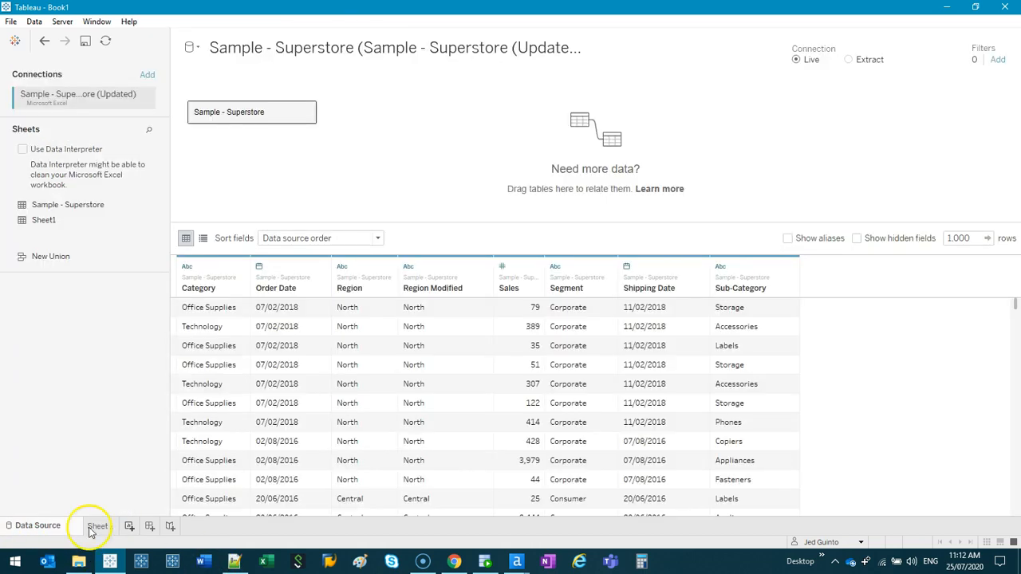
left_click(99, 528)
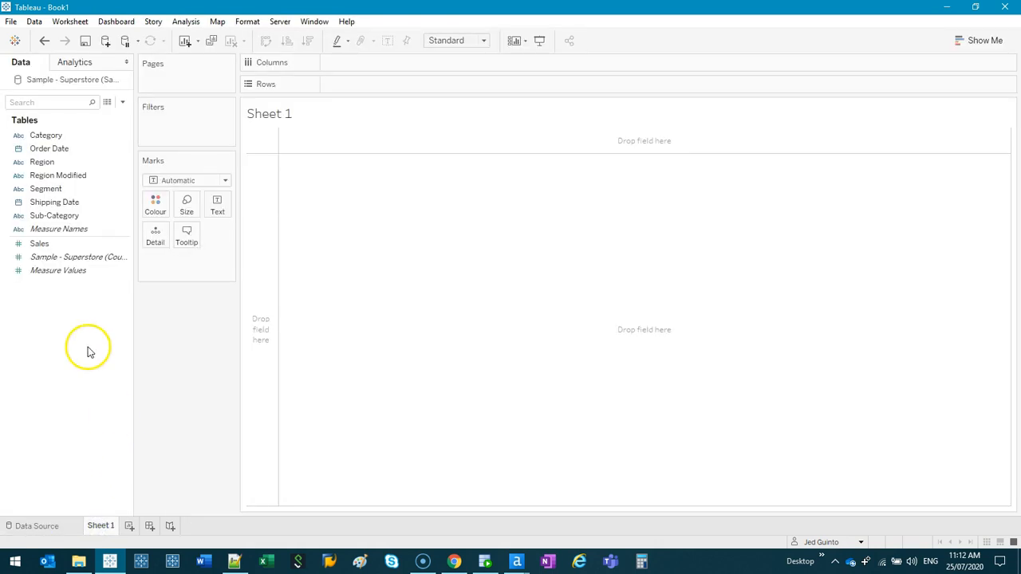
left_click_drag(133, 333, 162, 339)
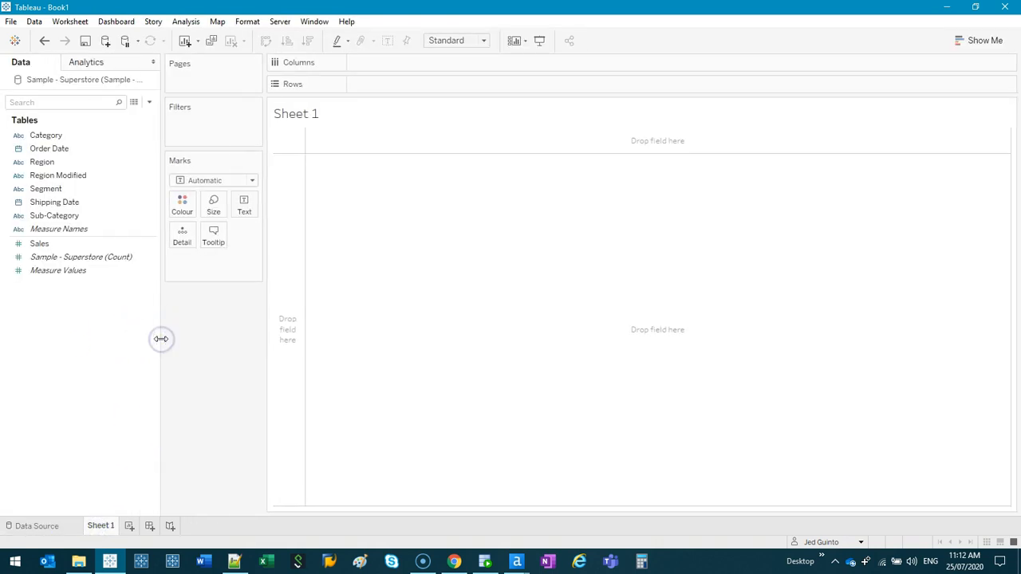
left_click_drag(177, 51, 164, 86)
left_click_drag(240, 82, 272, 78)
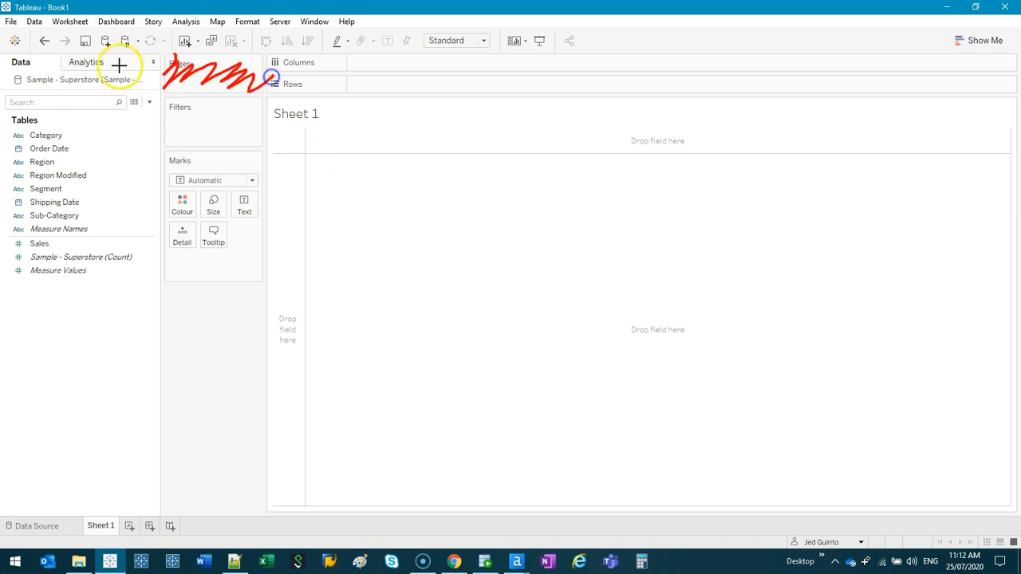
left_click_drag(63, 62, 159, 64)
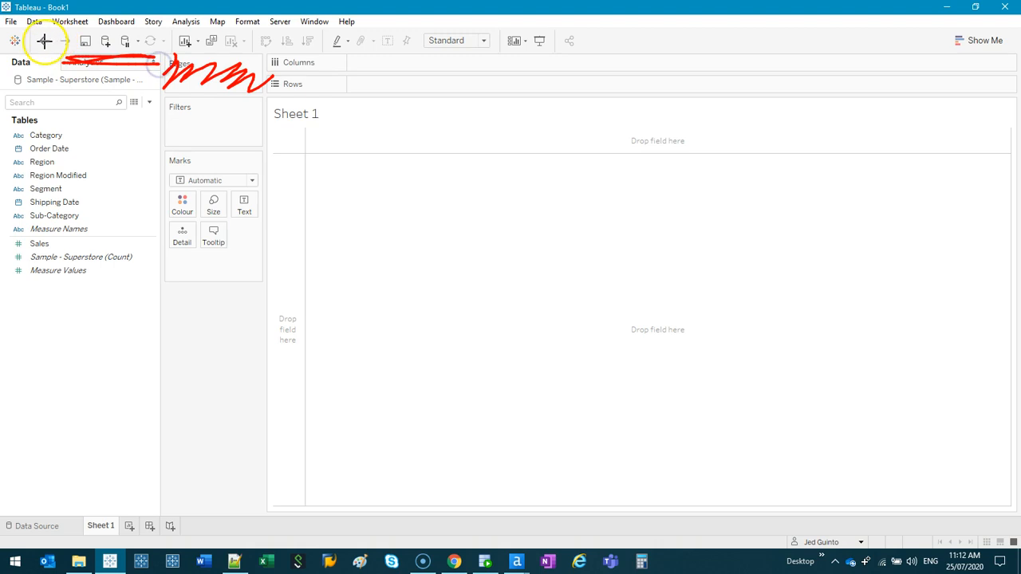
mouse_move(11, 39)
left_mouse_down()
mouse_move(497, 29)
mouse_move(472, 41)
mouse_move(8, 40)
mouse_move(549, 40)
left_mouse_up()
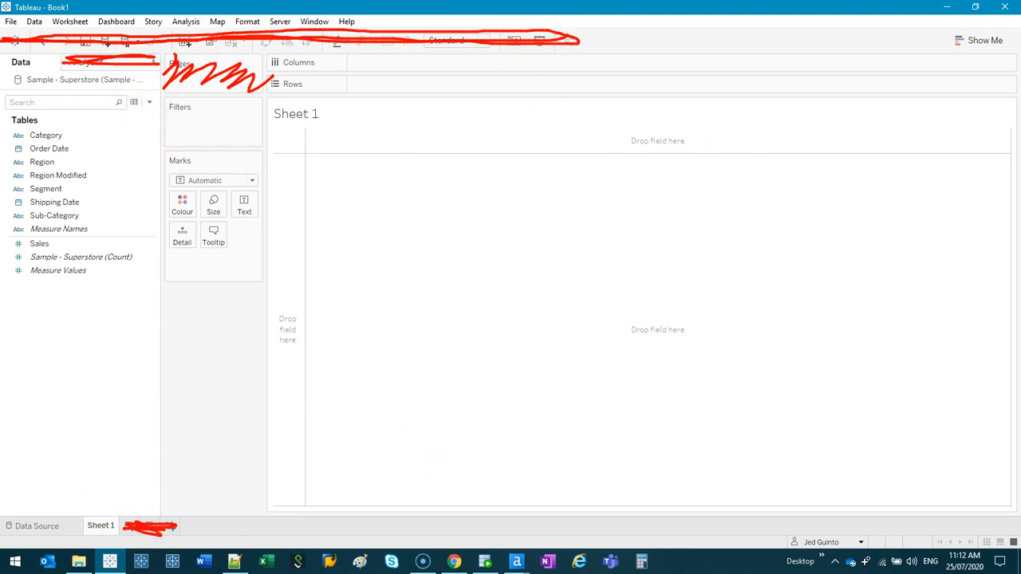
mouse_move(9, 76)
left_mouse_down()
mouse_move(119, 75)
mouse_move(13, 69)
mouse_move(64, 62)
left_mouse_up()
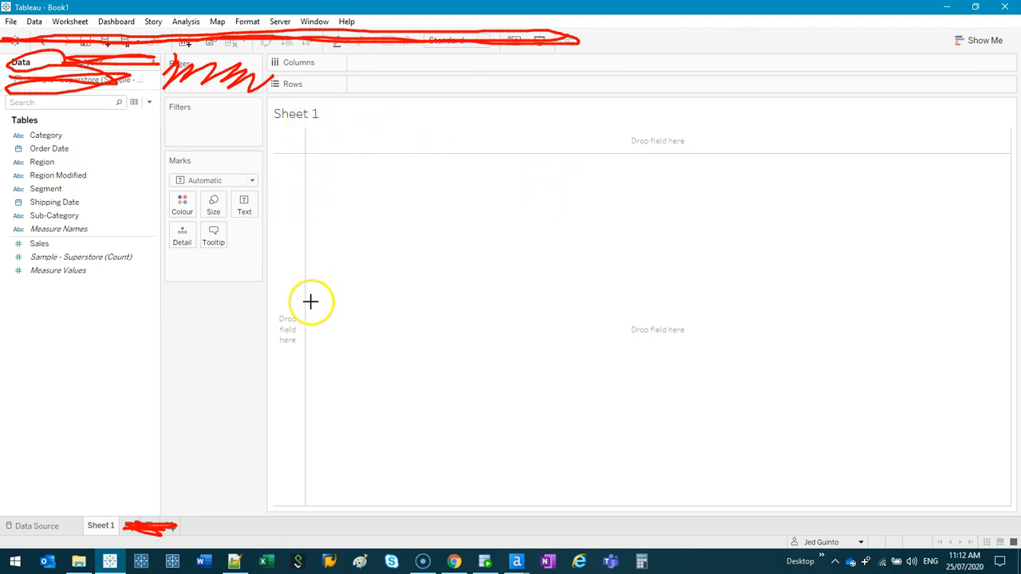
mouse_move(585, 239)
left_mouse_down()
mouse_move(663, 249)
mouse_move(615, 246)
mouse_move(702, 337)
left_mouse_up()
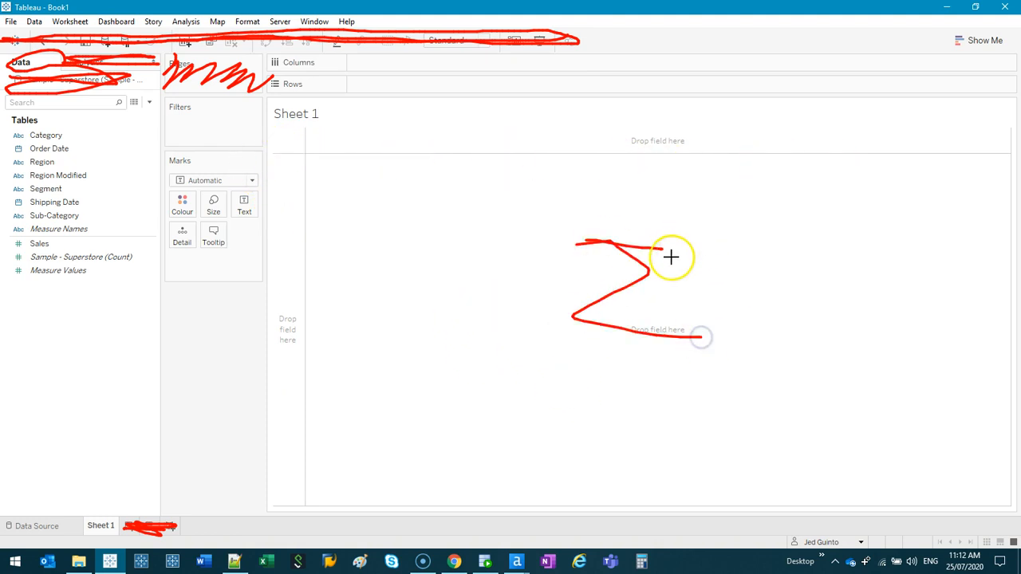
left_click_drag(588, 122, 774, 110)
mouse_move(269, 278)
left_mouse_down()
mouse_move(284, 321)
mouse_move(284, 421)
left_mouse_up()
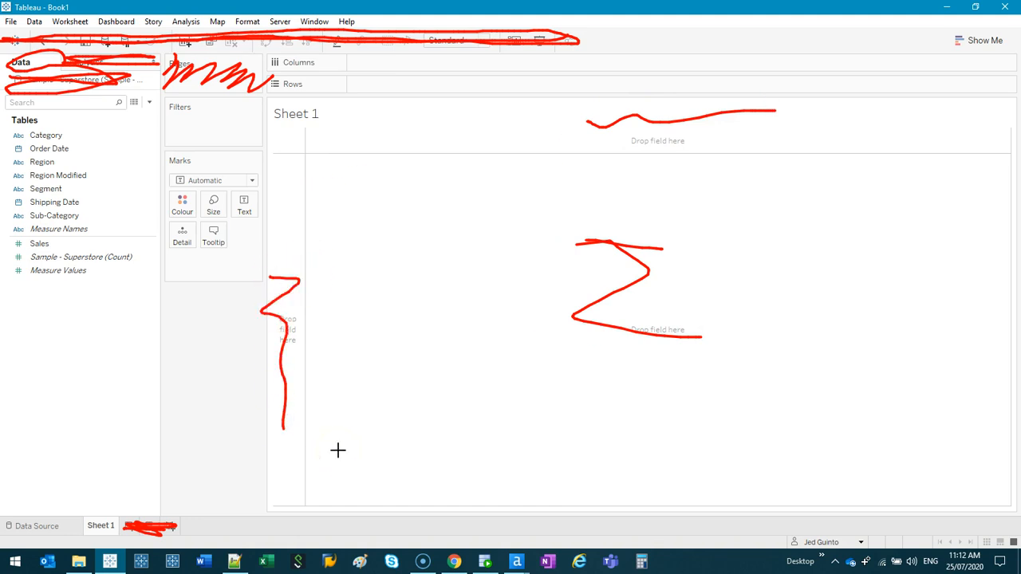
key("Escape")
Step: Add Category to the rows of the empty view and check its Furniture, Office Supplies and Technology entries
left_click(59, 139)
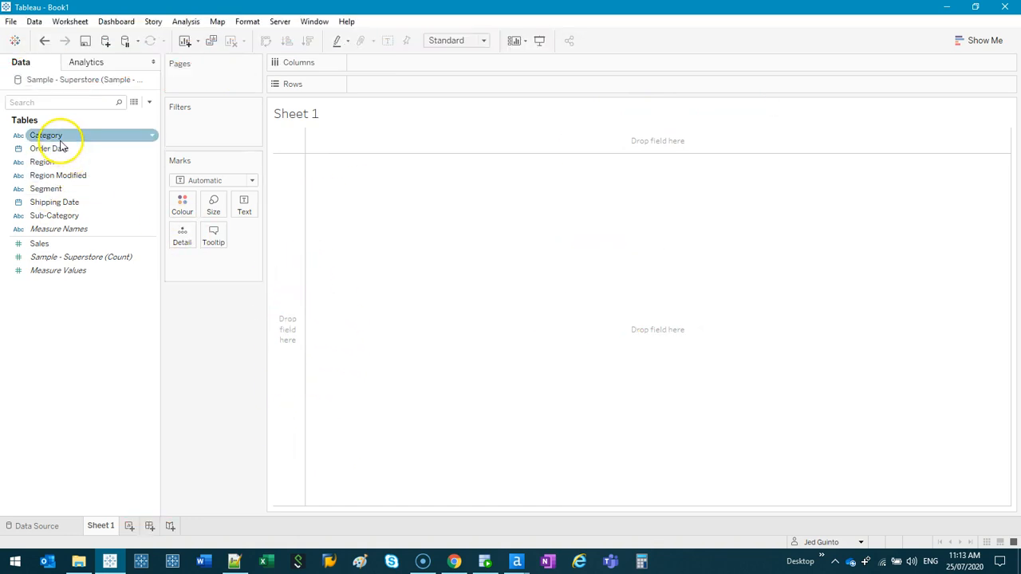
left_click(51, 138)
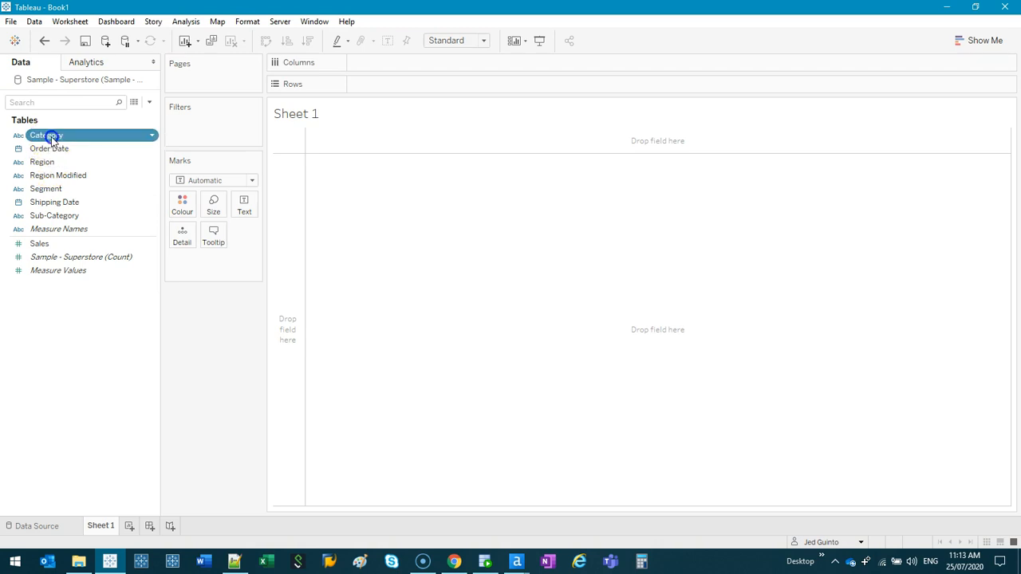
double_click(92, 137)
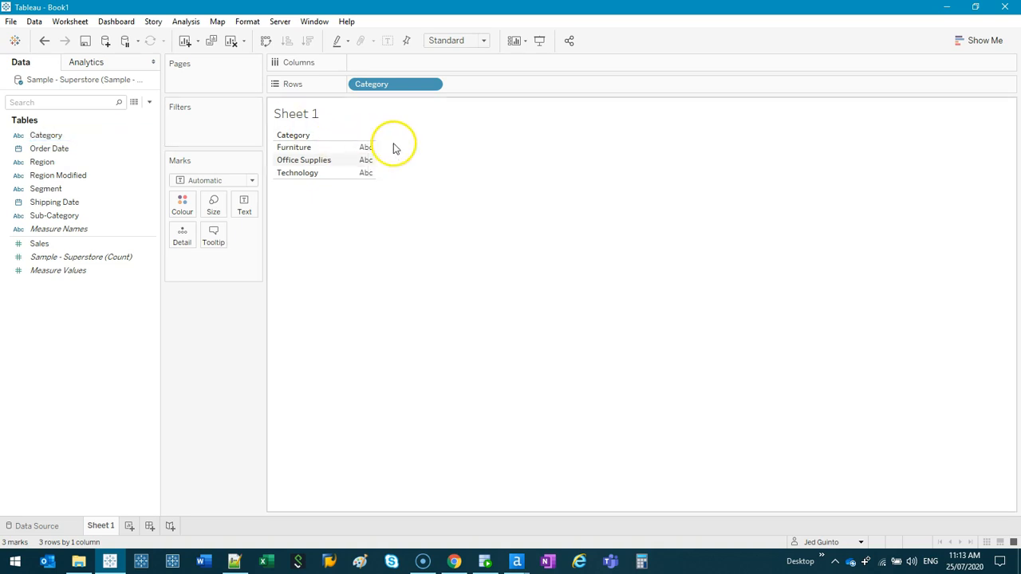
left_click(333, 151)
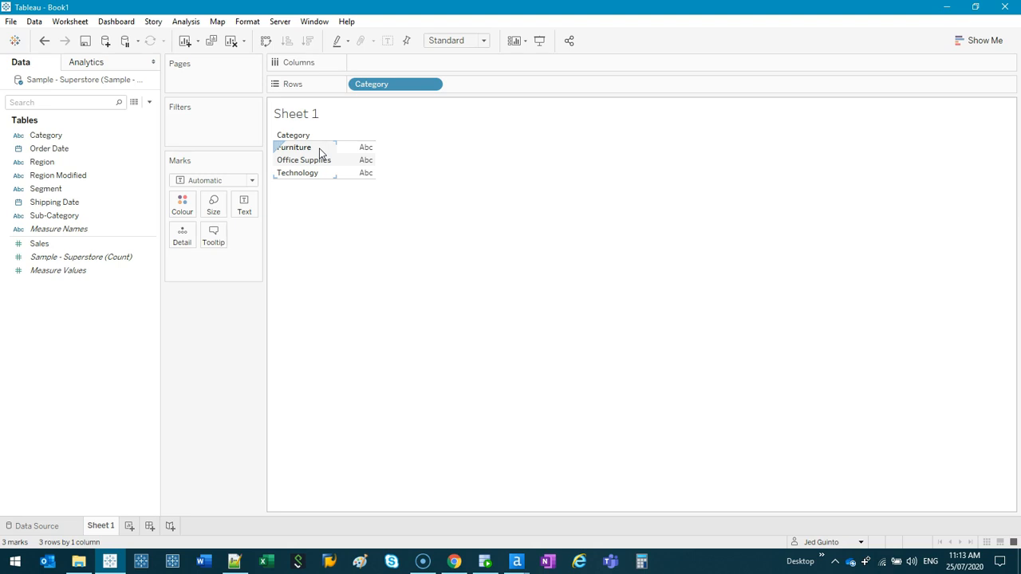
left_click(319, 148)
left_click(315, 161)
left_click(312, 172)
left_click(340, 322)
Step: Add Sales to the category table as its text values
left_click(44, 243)
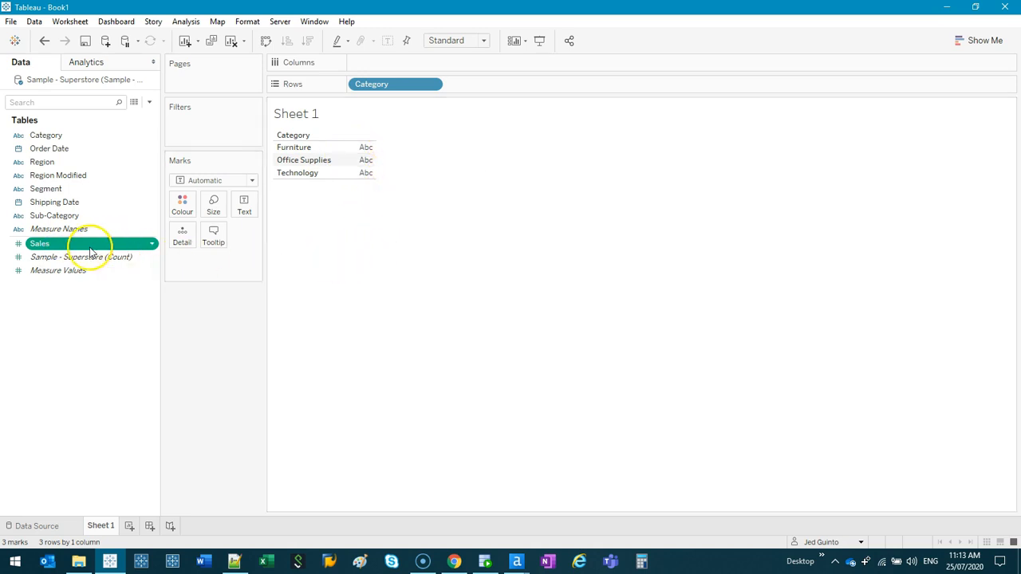
double_click(83, 246)
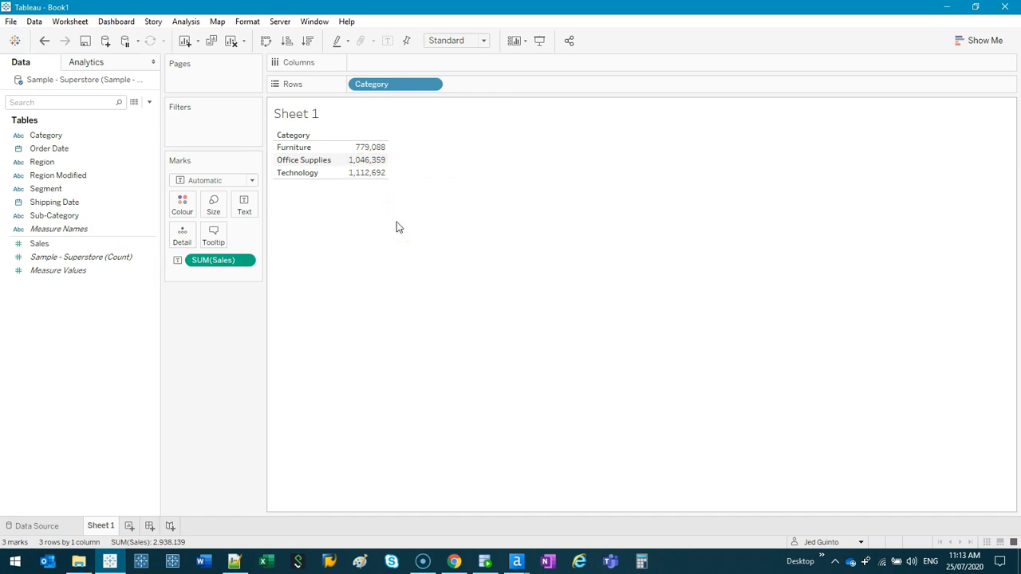
left_click(363, 266)
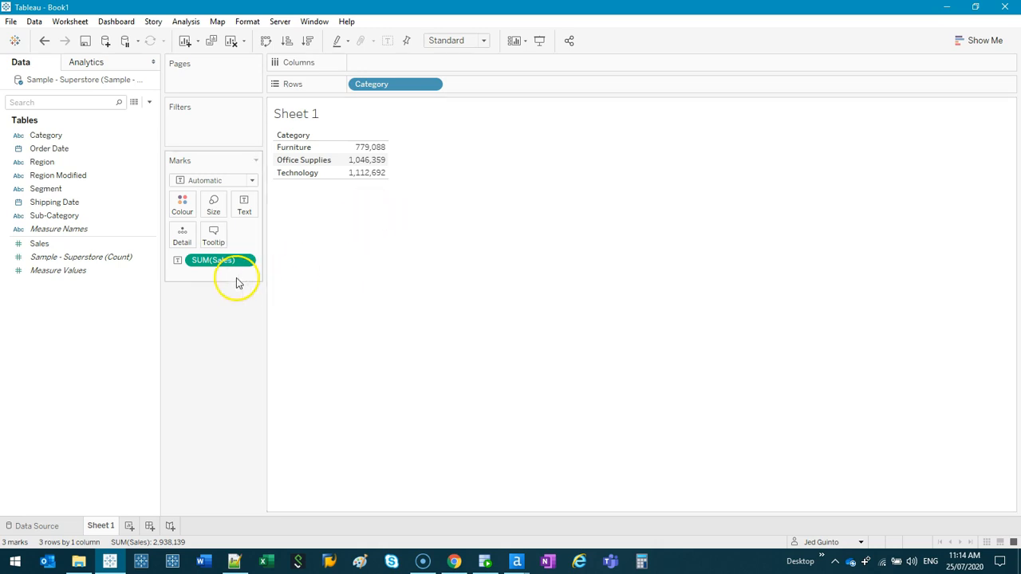
mouse_move(377, 164)
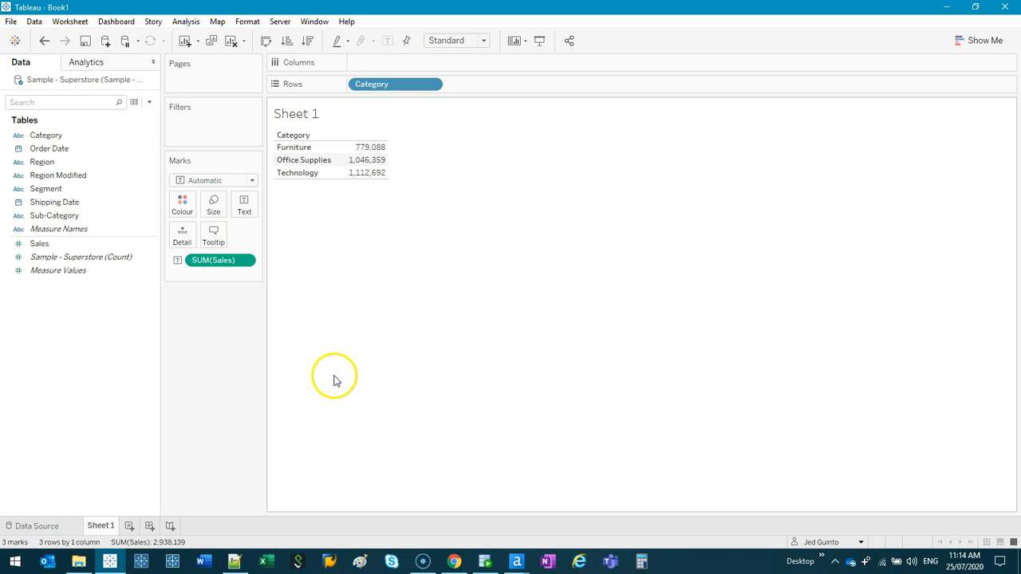
Step: Move Sales from the marks to the rows and use Category to colour the bar instead of splitting the rows
left_click(213, 262)
left_click_drag(213, 262, 461, 82)
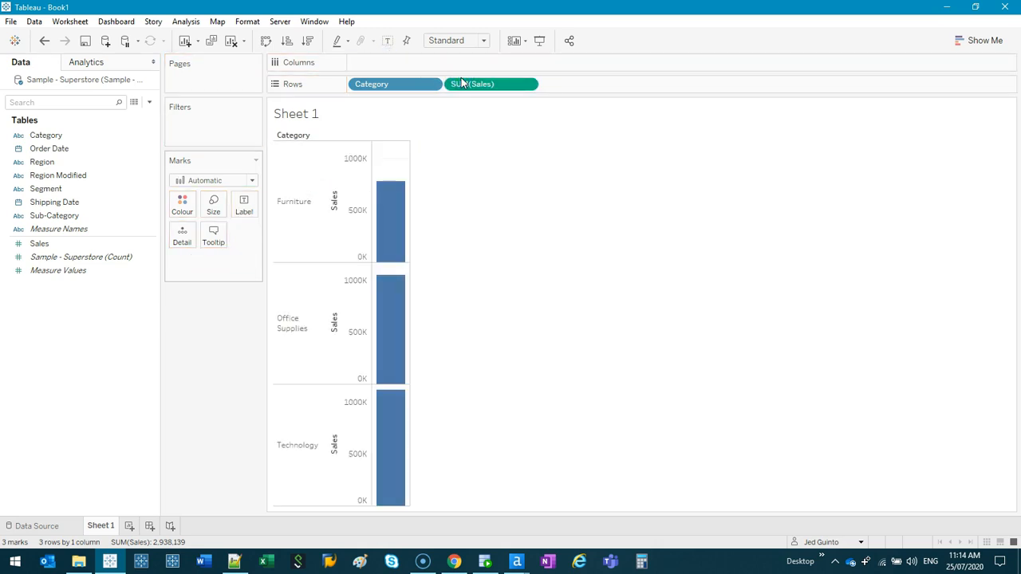
left_click_drag(388, 77, 247, 206)
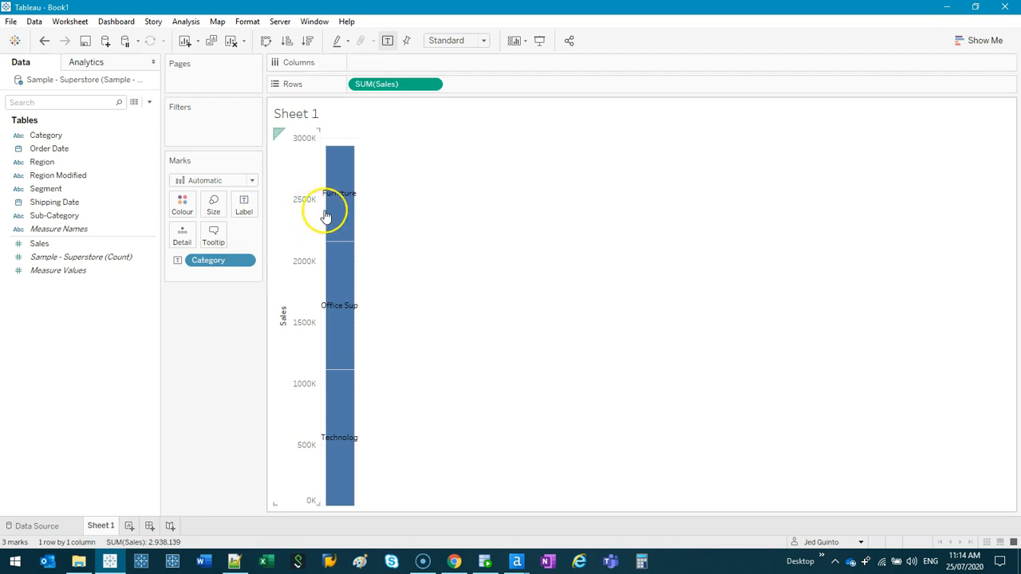
left_click_drag(228, 260, 183, 209)
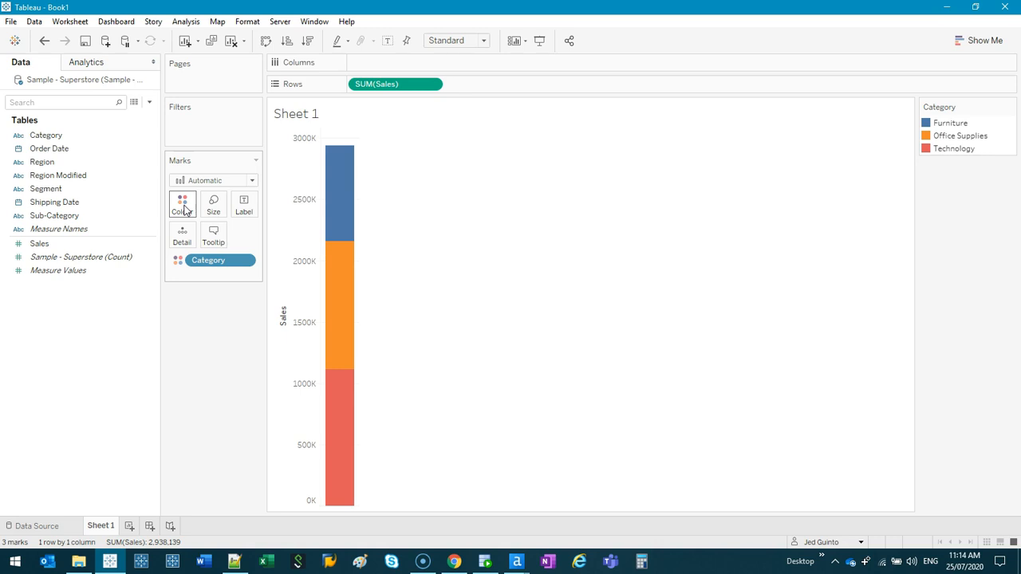
Step: Split the chart by Segment and Region Modified on columns and Order Date and Category on rows, and label it with Sub-Category
double_click(45, 188)
left_click_drag(36, 175, 527, 66)
left_click_drag(48, 148, 519, 87)
left_click(40, 135)
left_click_drag(40, 136, 611, 86)
left_click_drag(151, 216, 242, 208)
mouse_move(51, 201)
left_mouse_down()
mouse_move(96, 213)
mouse_move(50, 205)
left_mouse_up()
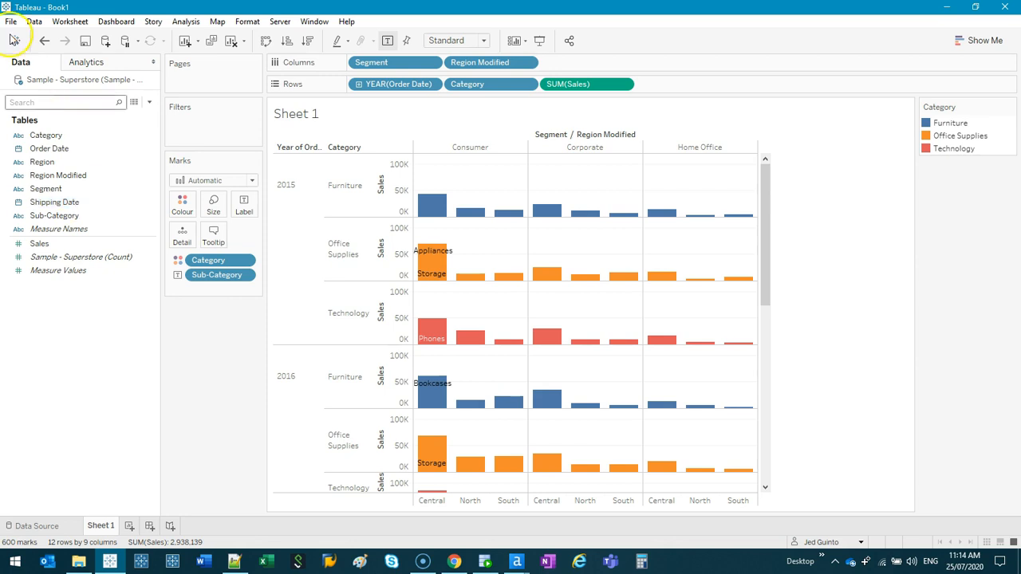
Step: Clear the view by removing all fields from the marks, columns and rows
left_click_drag(207, 260, 214, 317)
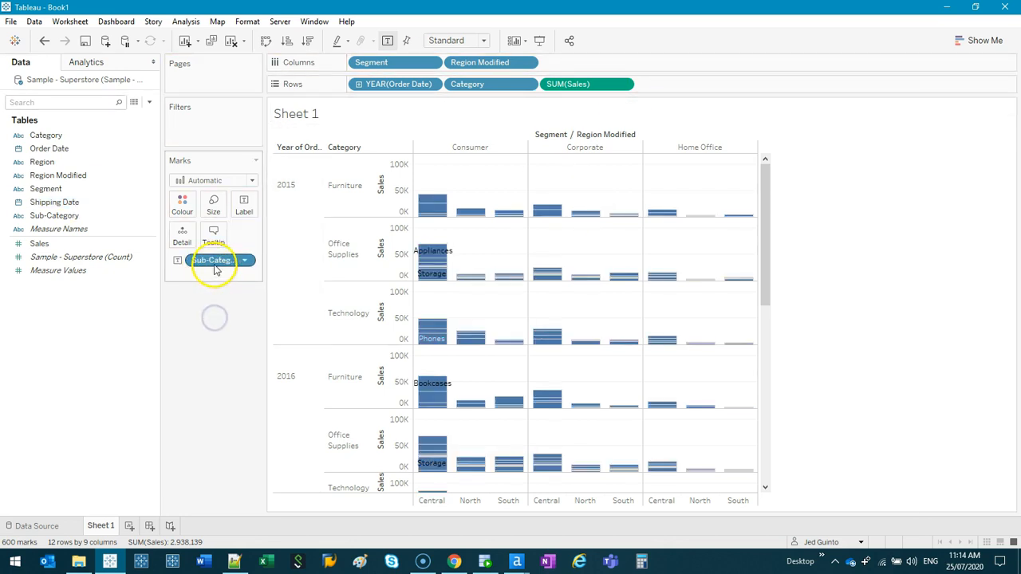
left_click_drag(216, 263, 203, 360)
left_click_drag(398, 64, 189, 337)
left_click_drag(383, 84, 185, 332)
left_click_drag(390, 85, 201, 360)
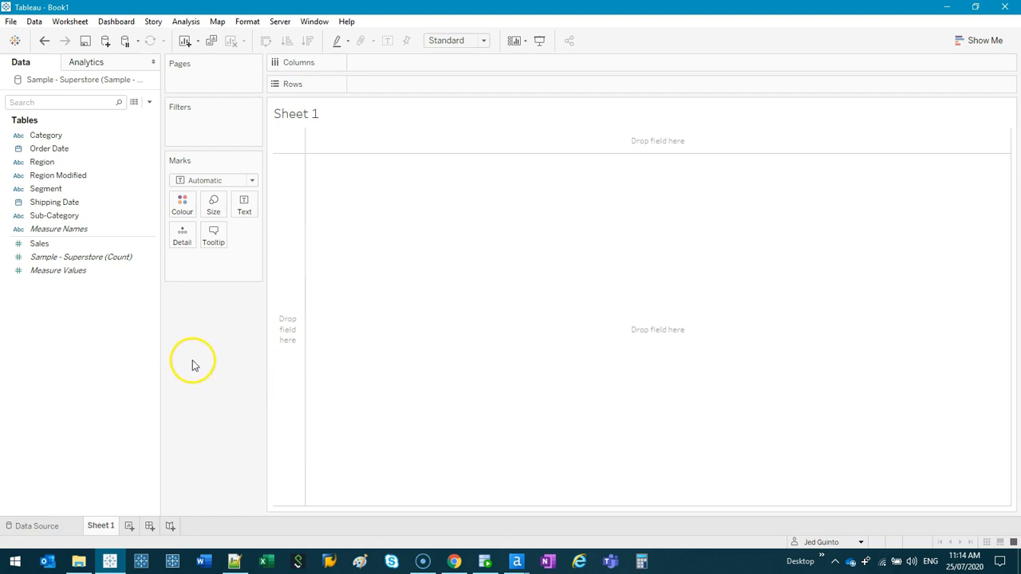
Step: Build a bar chart with Sales on the rows and Region on the columns, and inspect the bars' values
left_click(60, 248)
left_click_drag(61, 246, 432, 84)
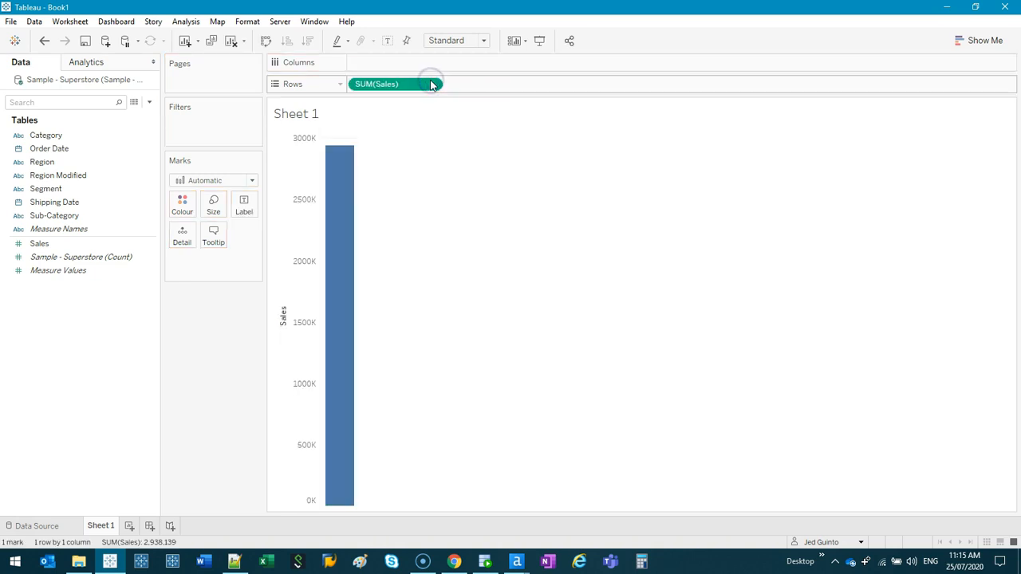
mouse_move(346, 159)
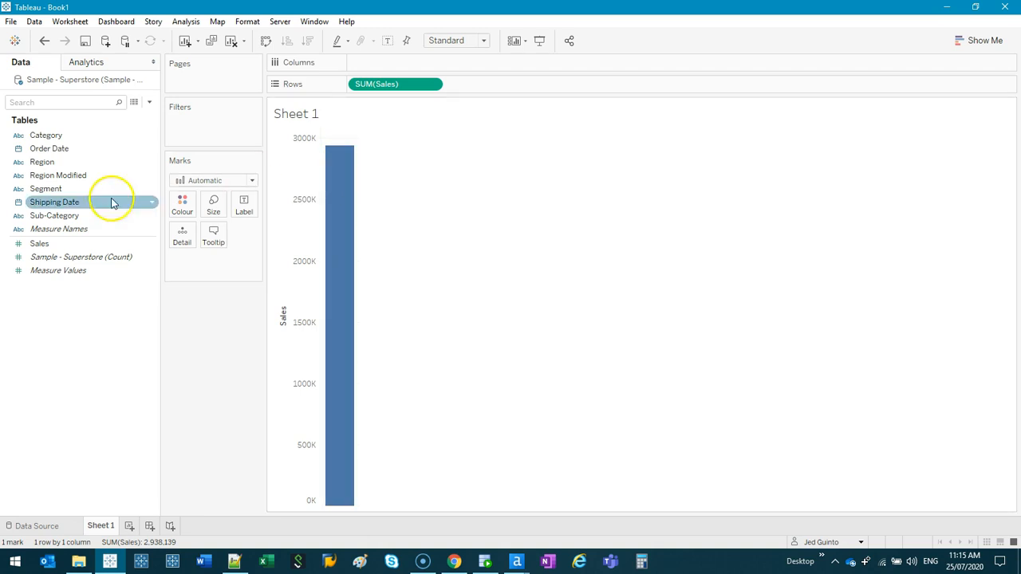
left_click_drag(38, 162, 384, 69)
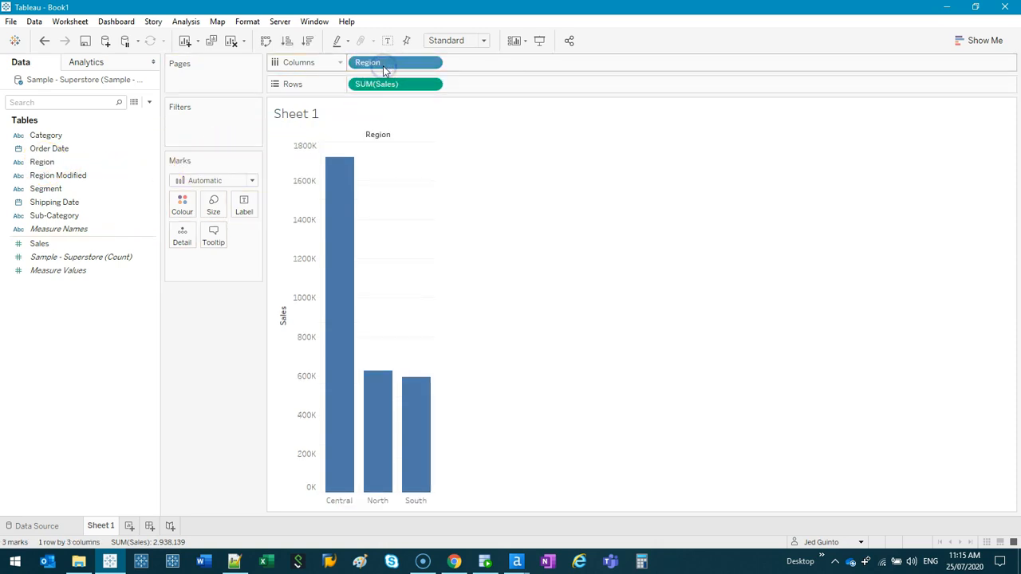
mouse_move(347, 334)
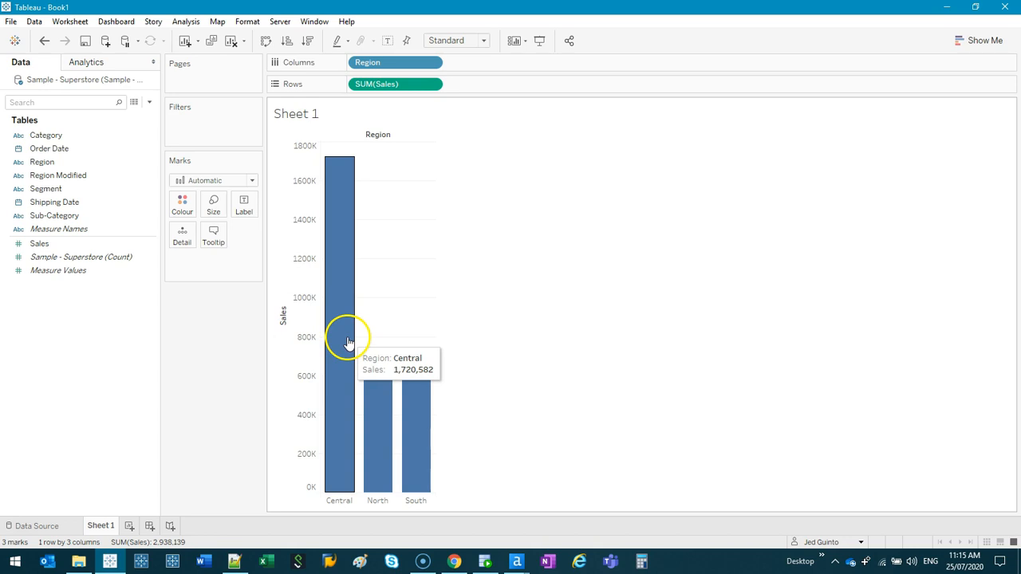
mouse_move(379, 403)
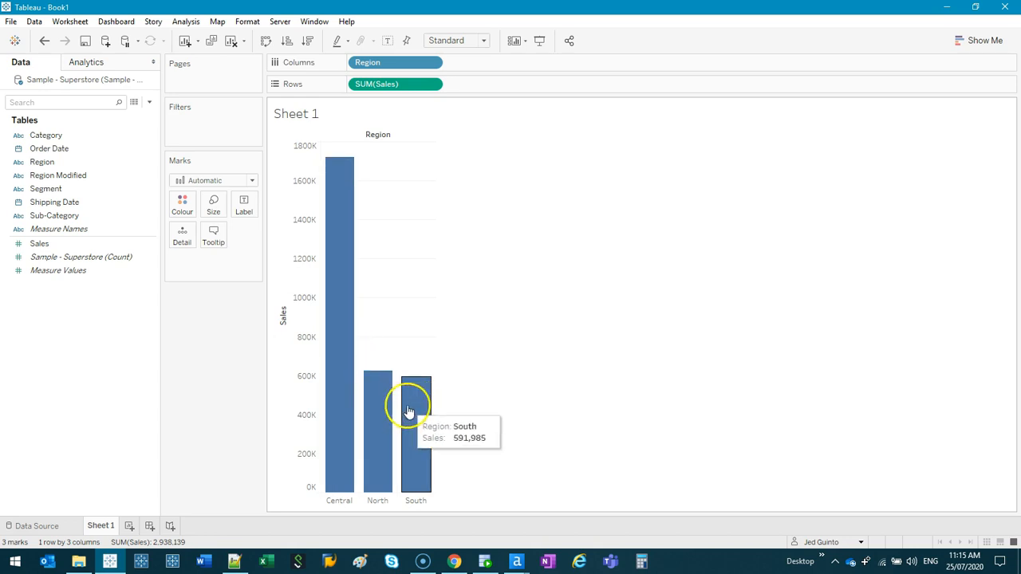
mouse_move(411, 415)
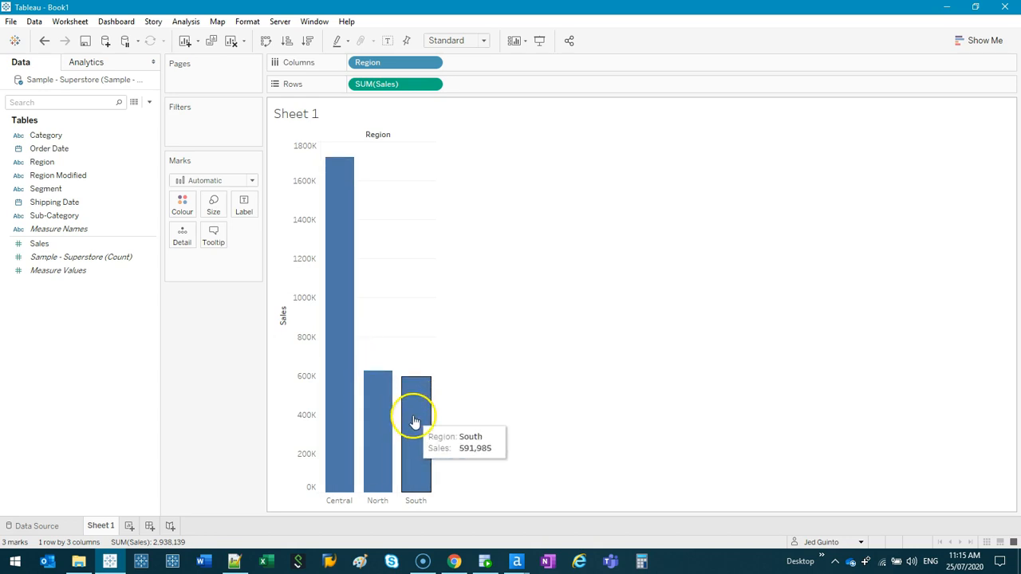
mouse_move(354, 493)
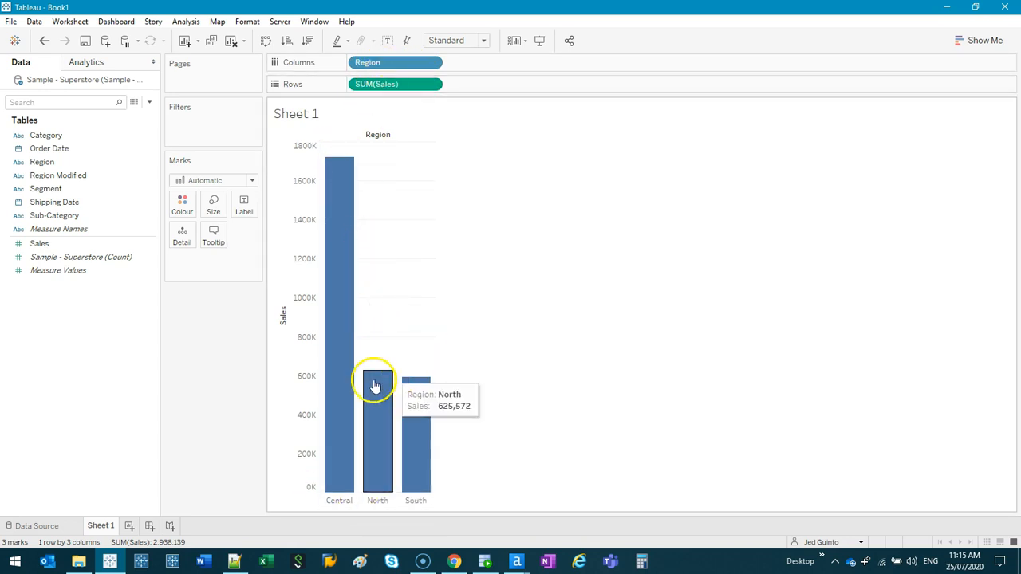
Step: Label the region bars with Sales and add Category to the rows ahead of Sales
left_click(39, 245)
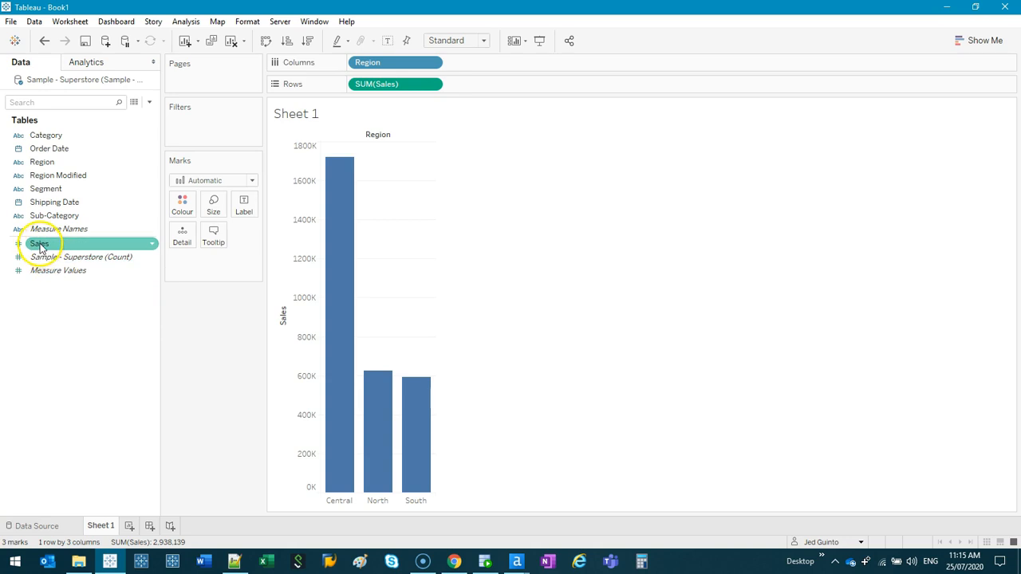
left_click_drag(40, 247, 252, 212)
left_click_drag(250, 210, 250, 204)
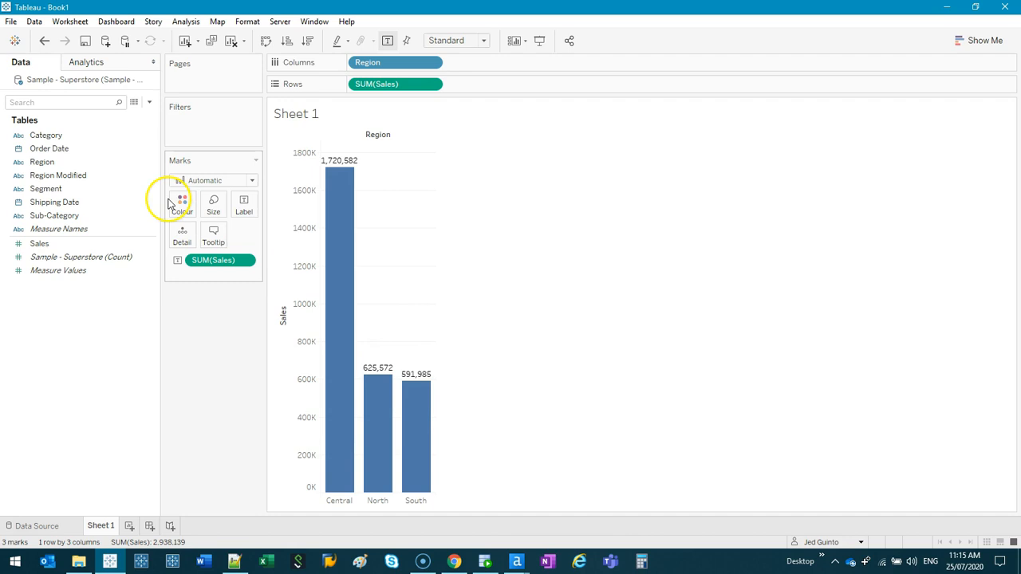
left_click(46, 136)
left_click_drag(46, 137, 483, 86)
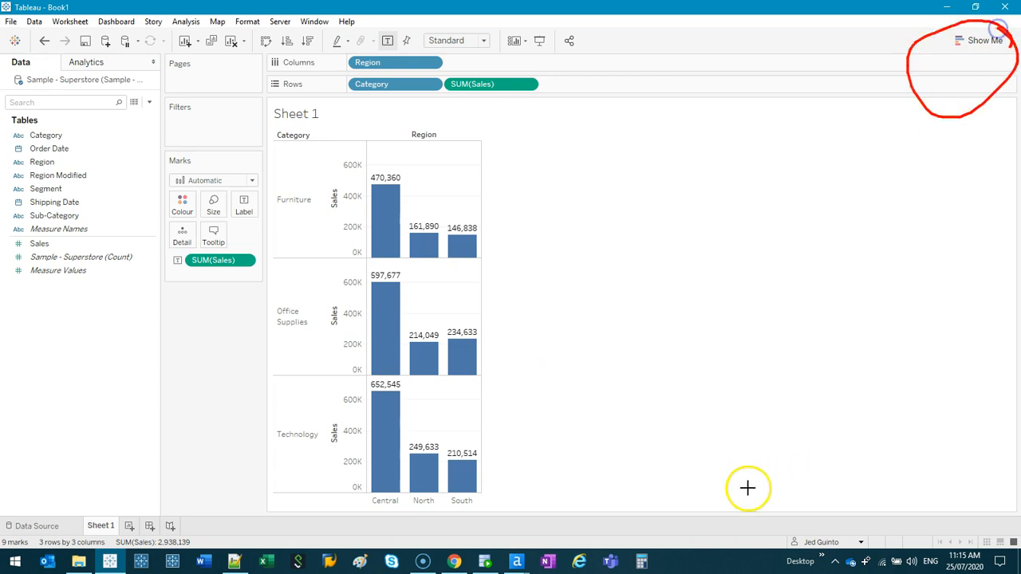
Step: Use Show Me to turn the bar chart into packed bubbles, a treemap and lastly pie charts
left_click(983, 42)
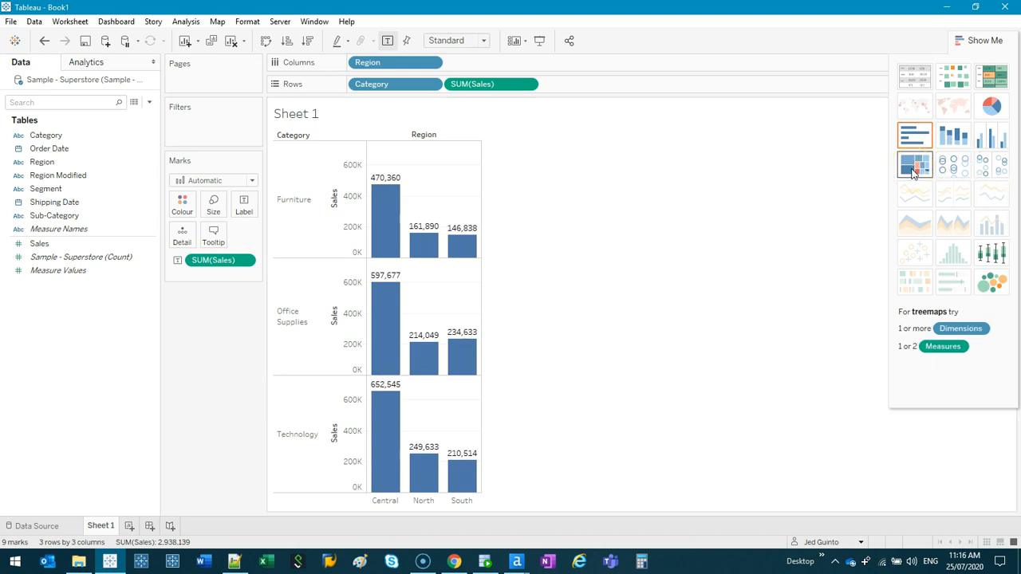
mouse_move(452, 246)
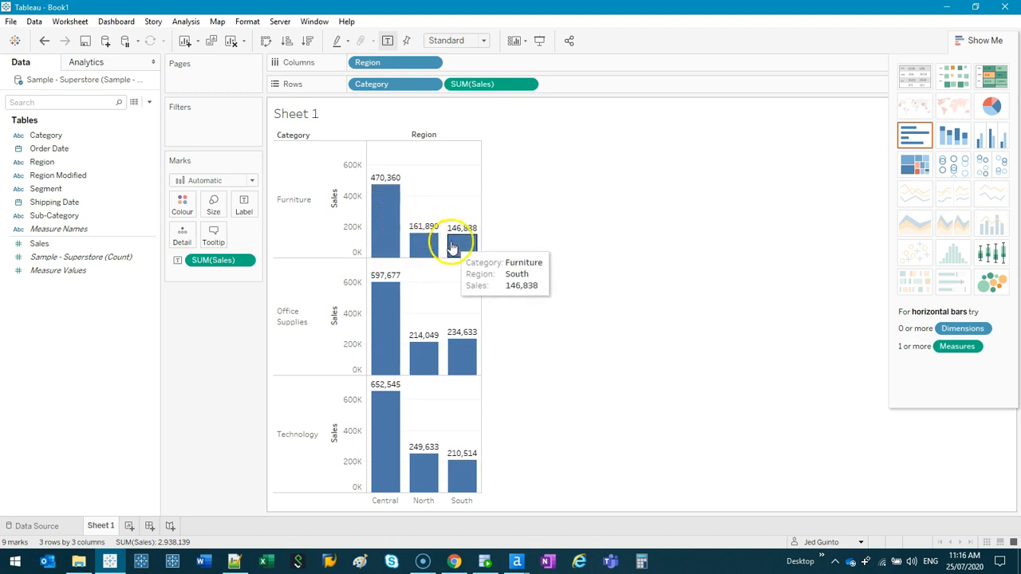
left_click(993, 294)
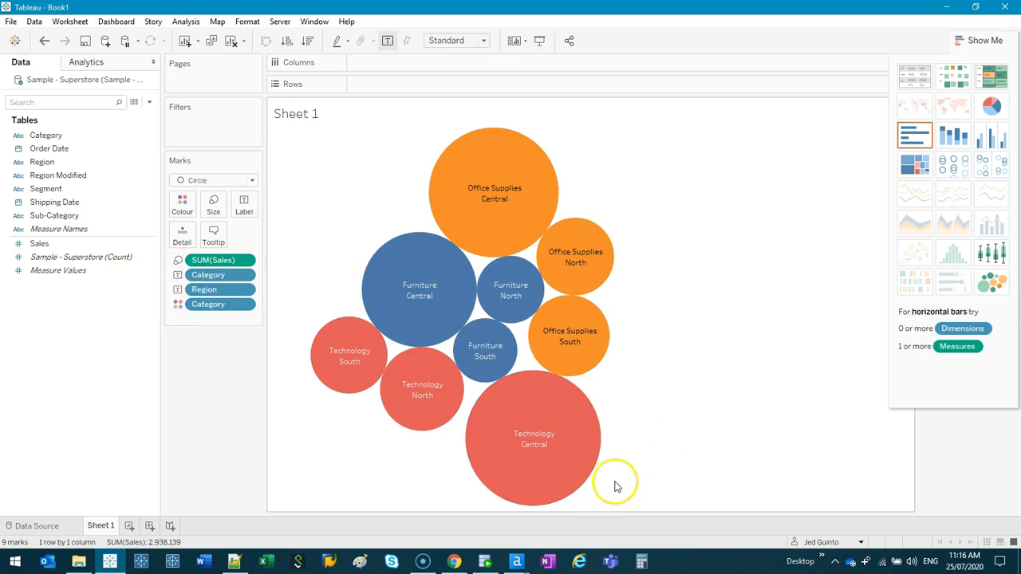
left_click(917, 167)
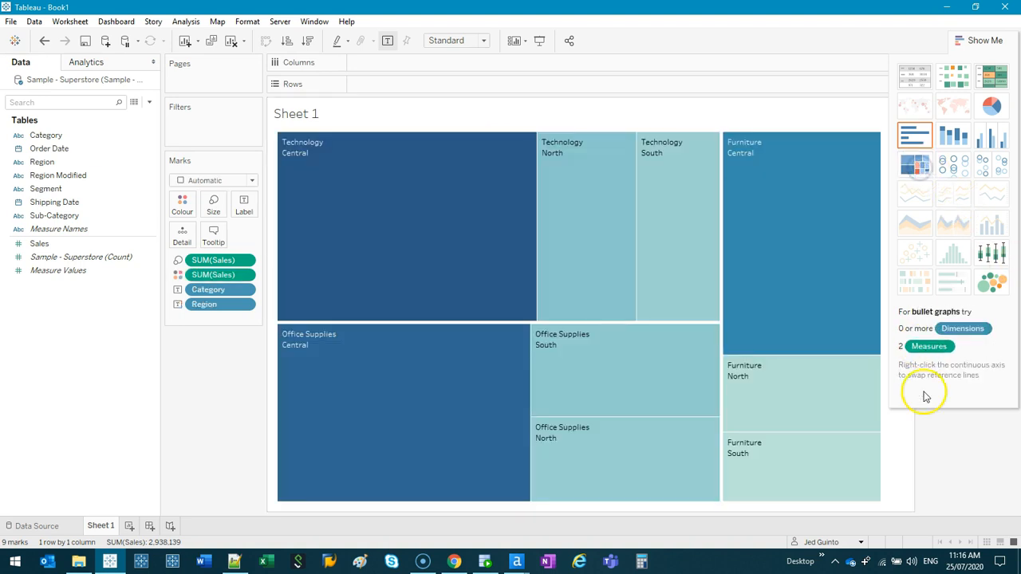
left_click(993, 111)
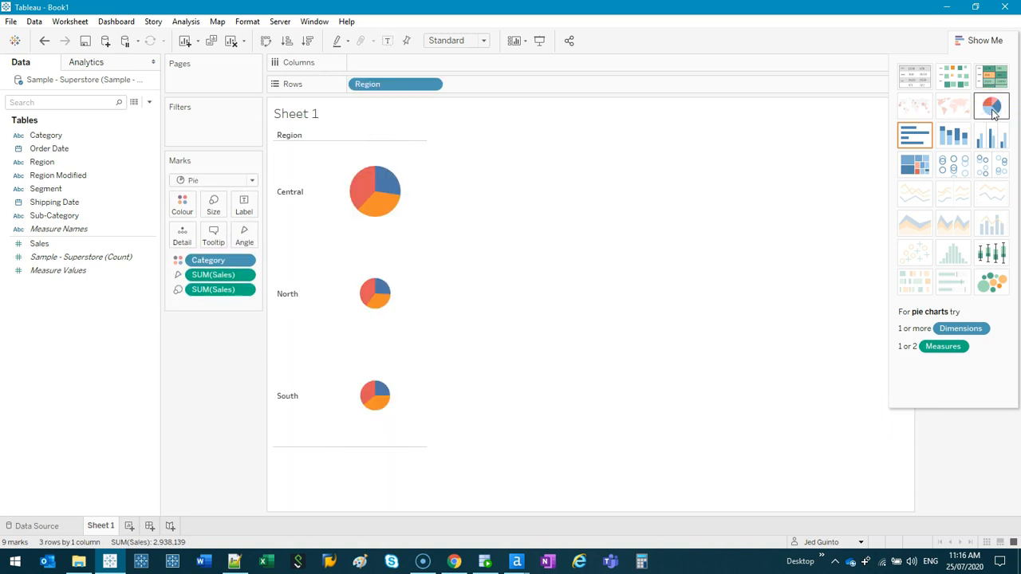
Step: Switch the Sales view to a highlight table, a box-and-whisker plot and lastly packed bubbles, and close the chart suggestions
left_click(996, 80)
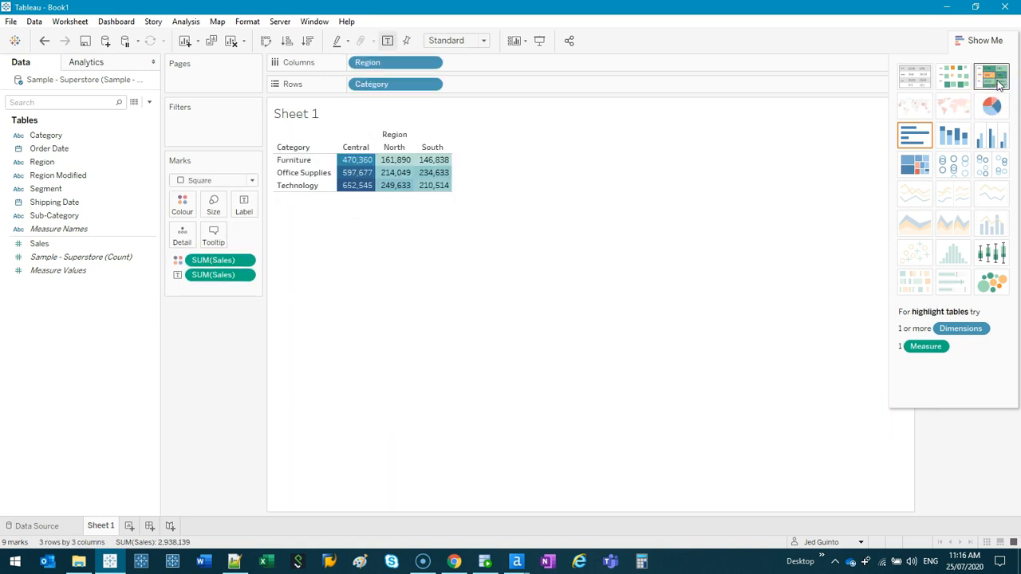
left_click(991, 253)
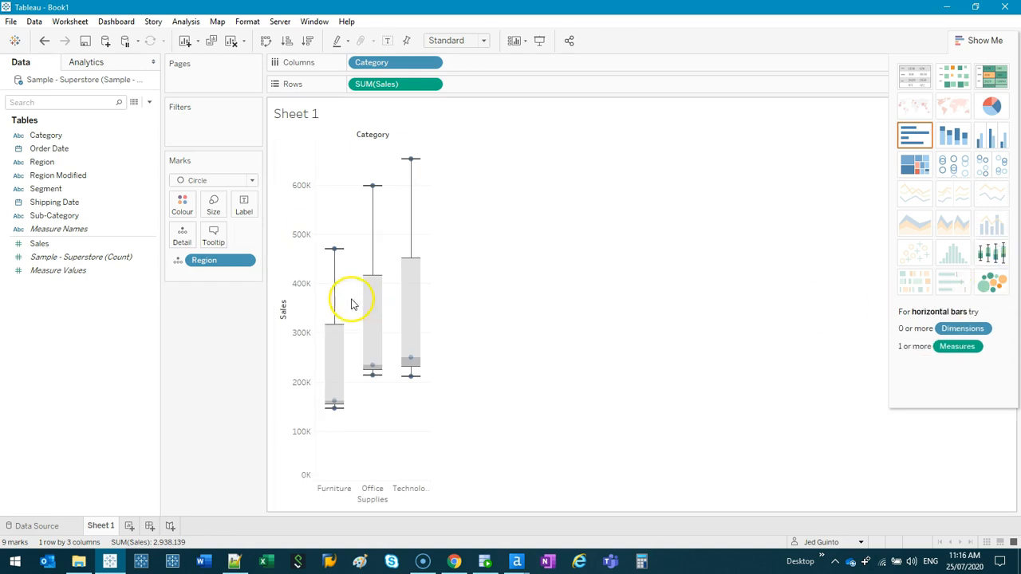
left_click(993, 282)
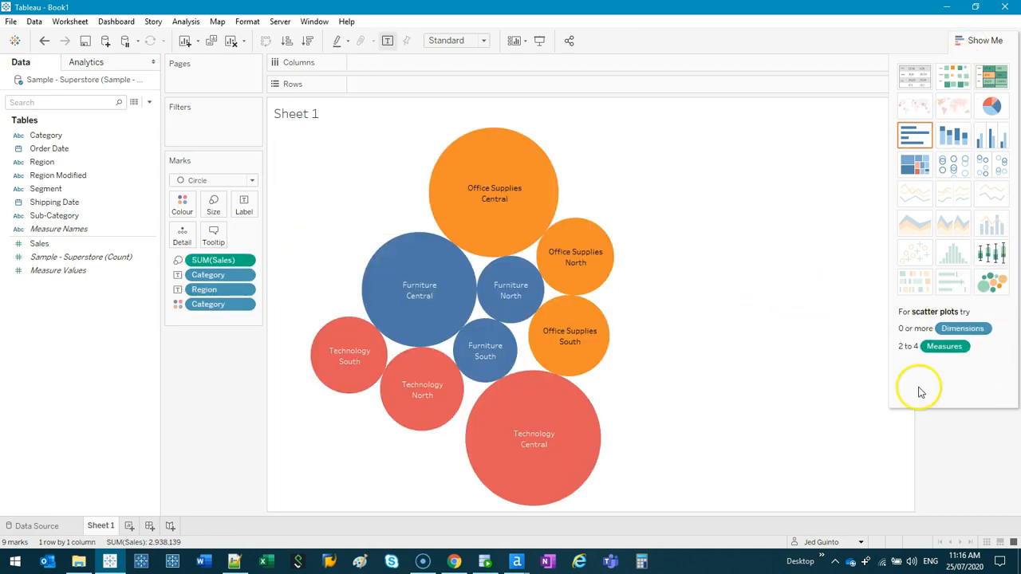
mouse_move(574, 254)
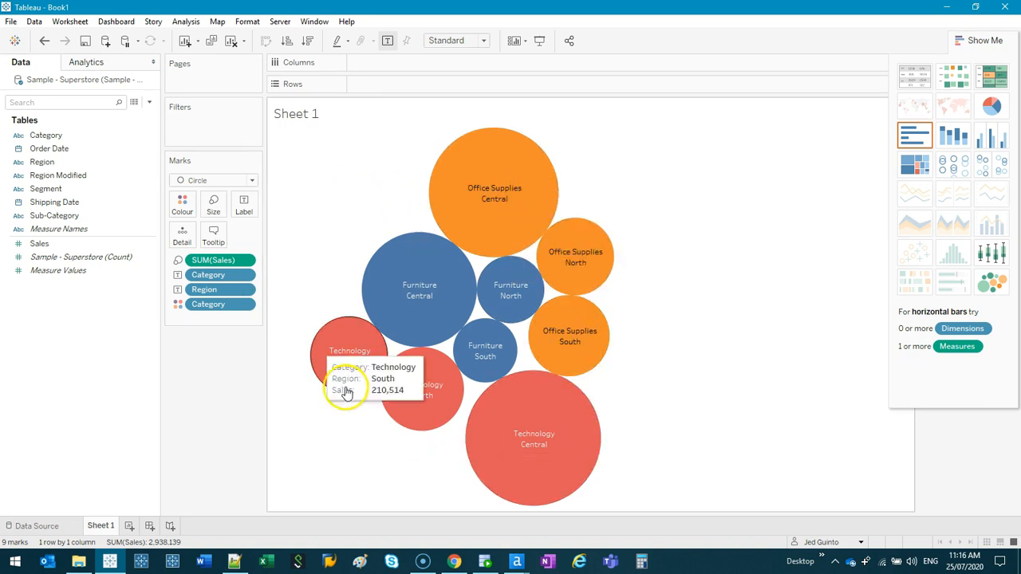
left_click_drag(179, 189, 238, 157)
left_click_drag(262, 244, 250, 243)
key("Escape")
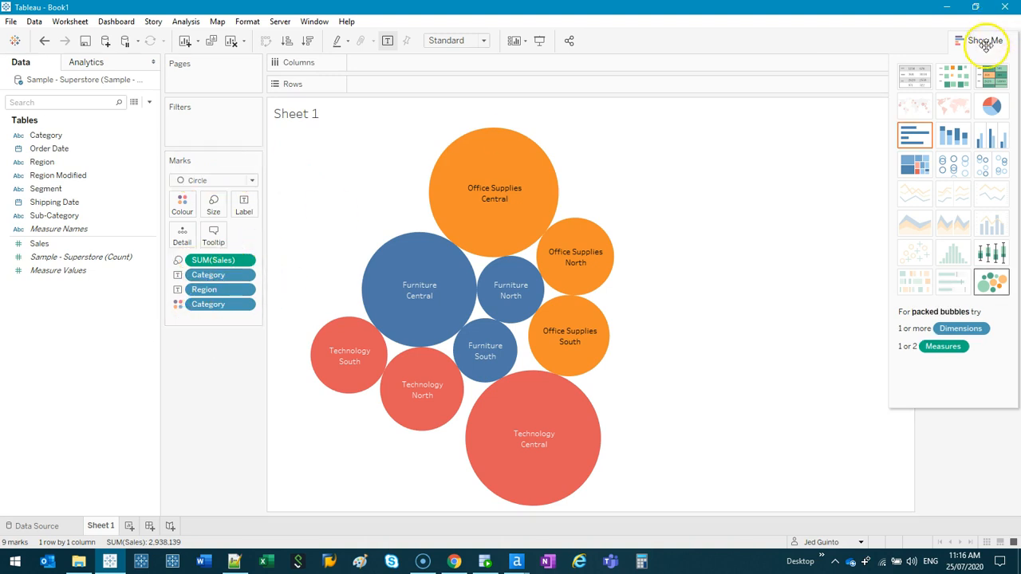
left_click(986, 41)
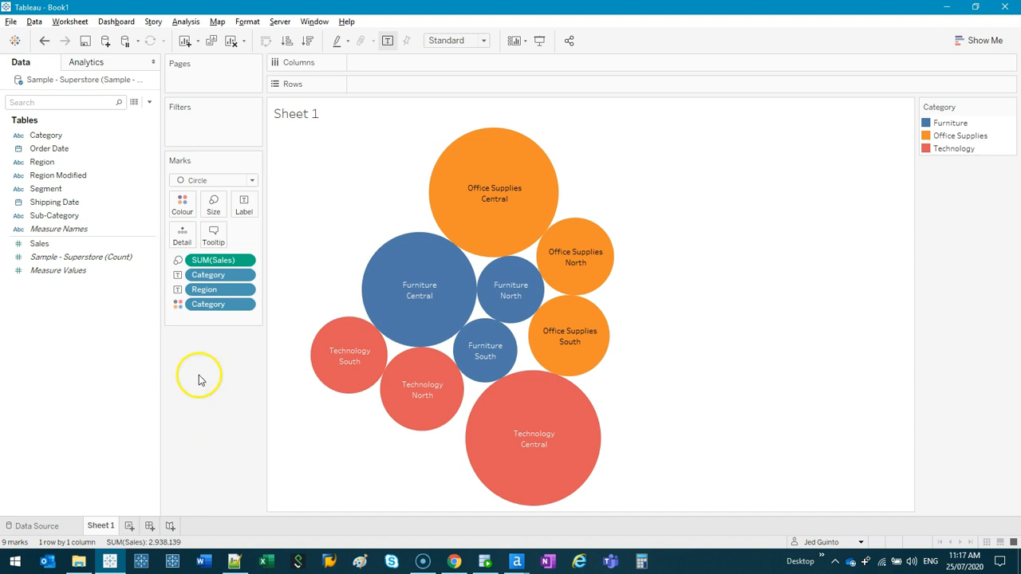
Step: Add a new worksheet and plot Sales on the rows against the year of Shipping Date on the columns
left_click(130, 527)
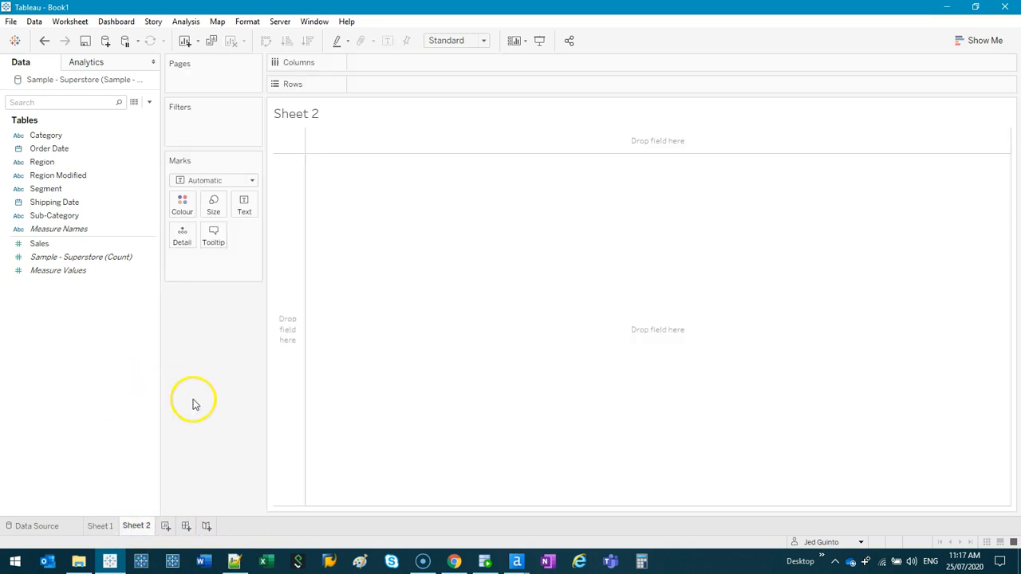
left_click(126, 271)
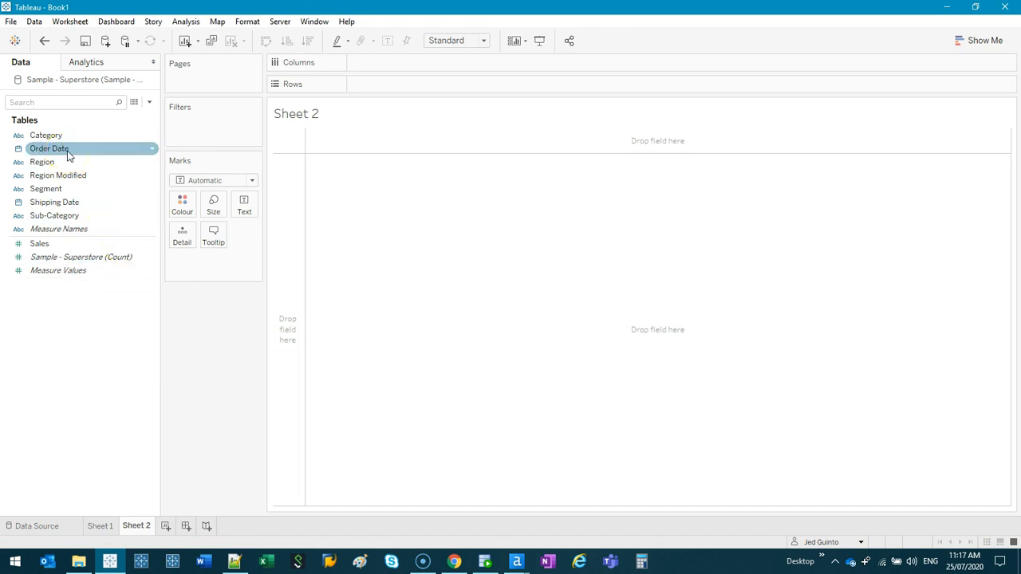
double_click(73, 205)
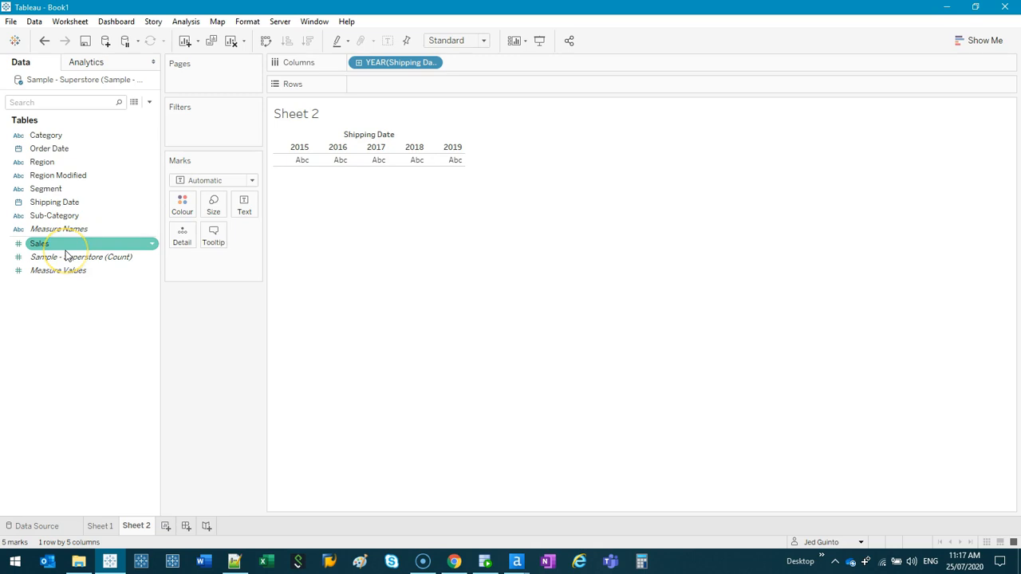
left_click_drag(78, 252, 381, 87)
mouse_move(338, 344)
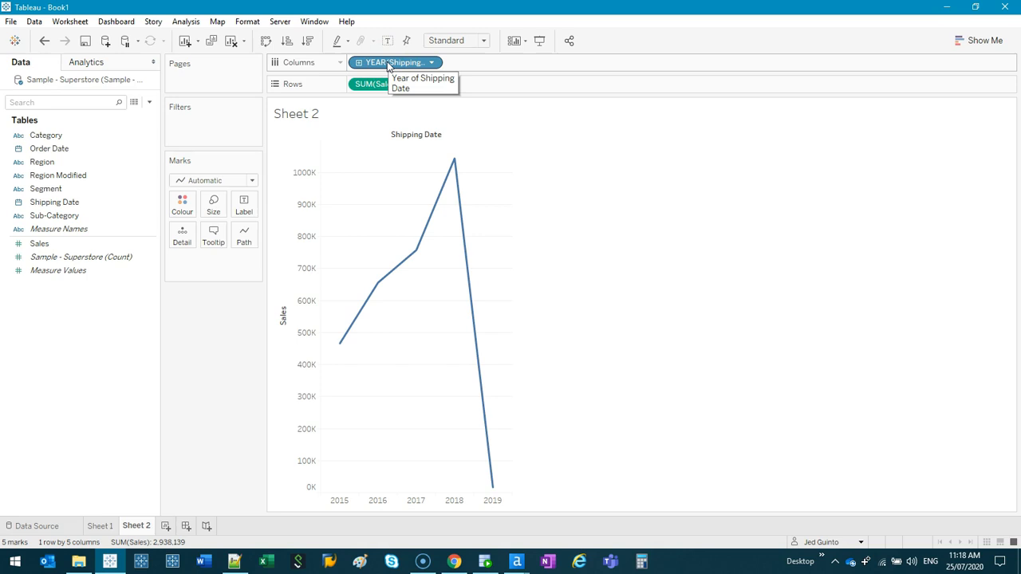
Step: Change the mark type of the yearly Sales chart to Bar and inspect the 2018 and 2019 bars
left_click(253, 182)
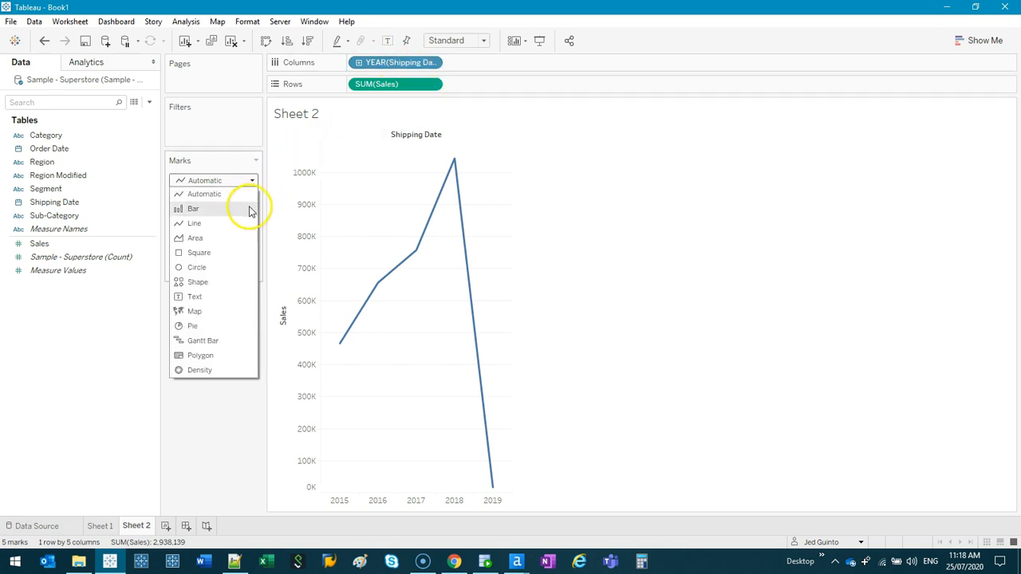
left_click(250, 210)
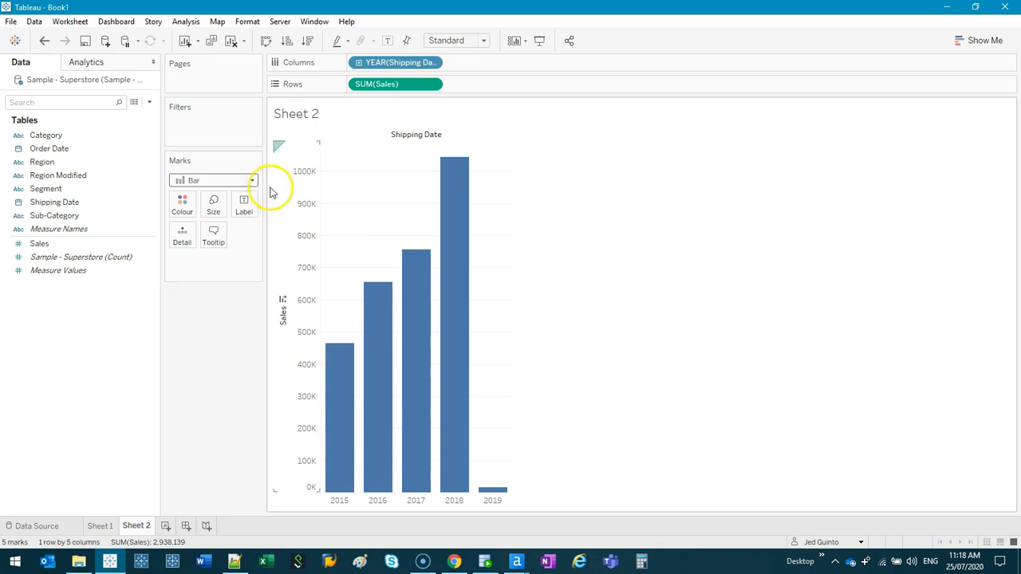
mouse_move(462, 375)
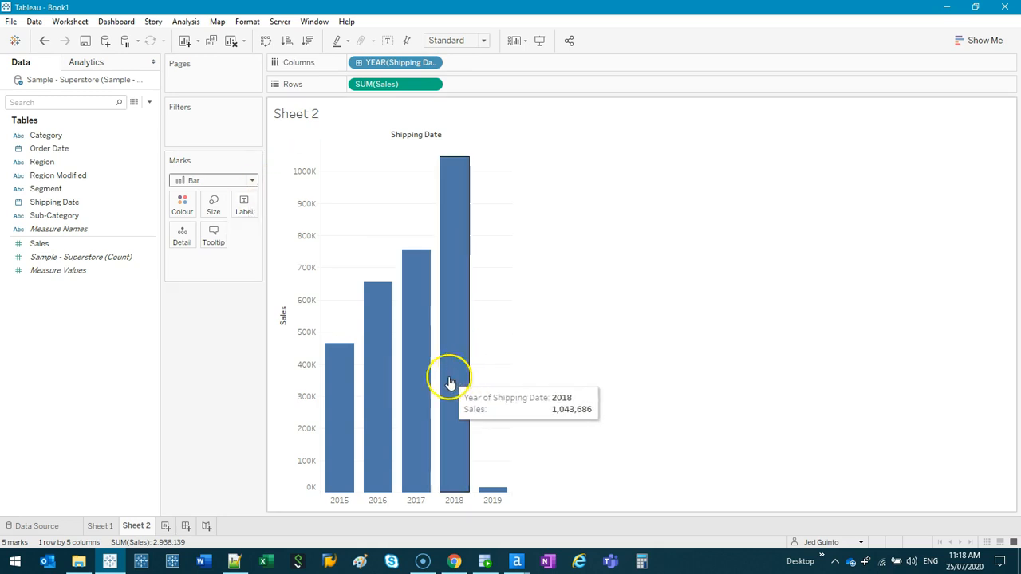
mouse_move(502, 489)
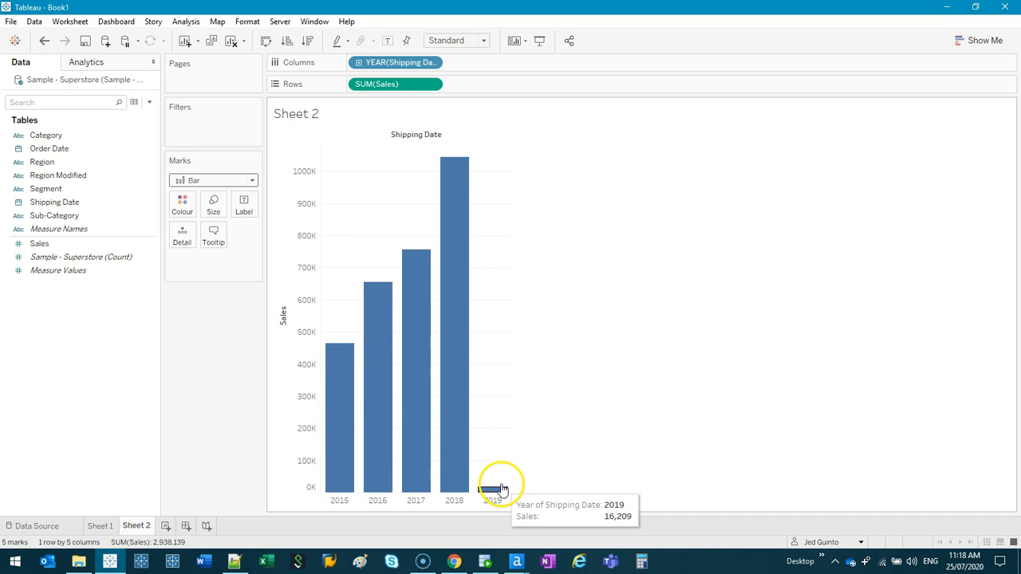
left_click_drag(375, 230, 446, 341)
left_click(770, 386)
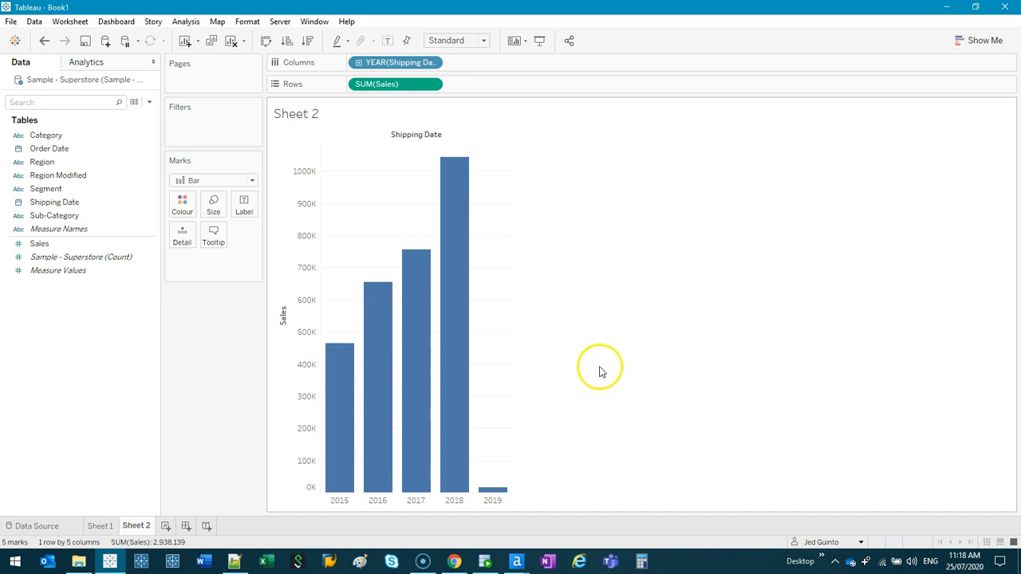
Step: Filter the chart by years of Shipping Date, keeping only 2016, 2017 and 2018, and undo the applied filter
left_click(55, 205)
left_click_drag(55, 205, 221, 130)
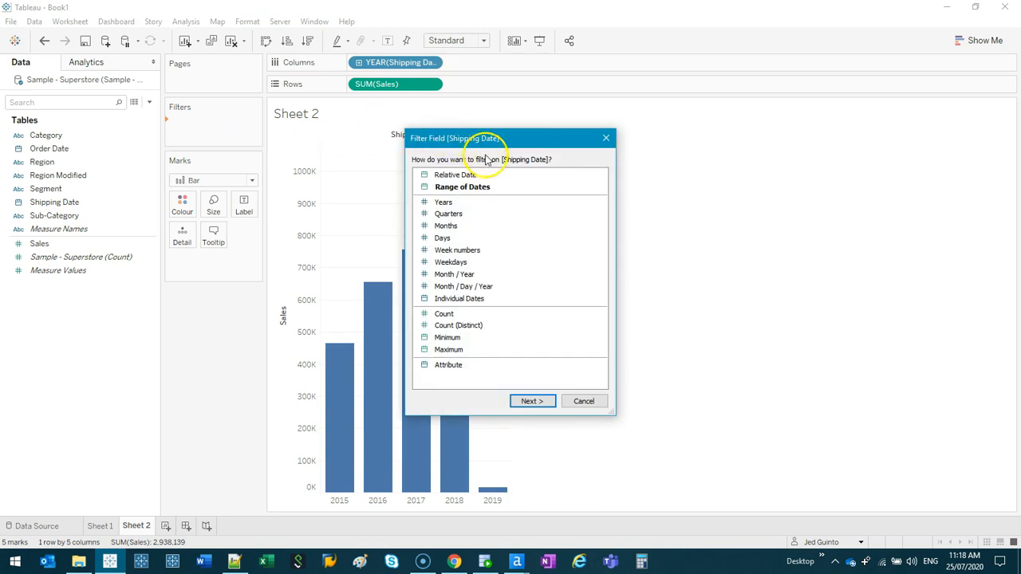
left_click(459, 203)
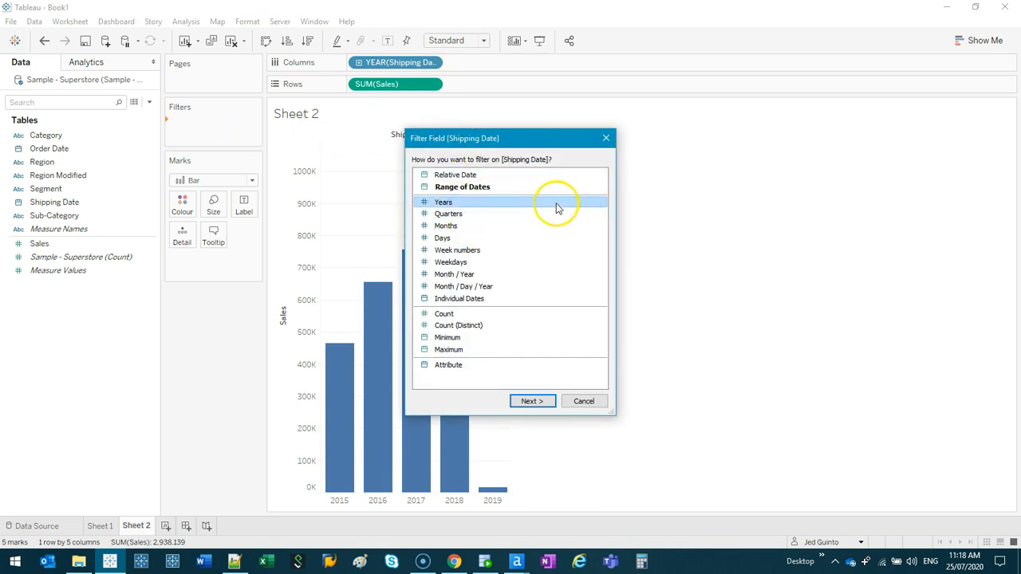
left_click(516, 214)
left_click(511, 238)
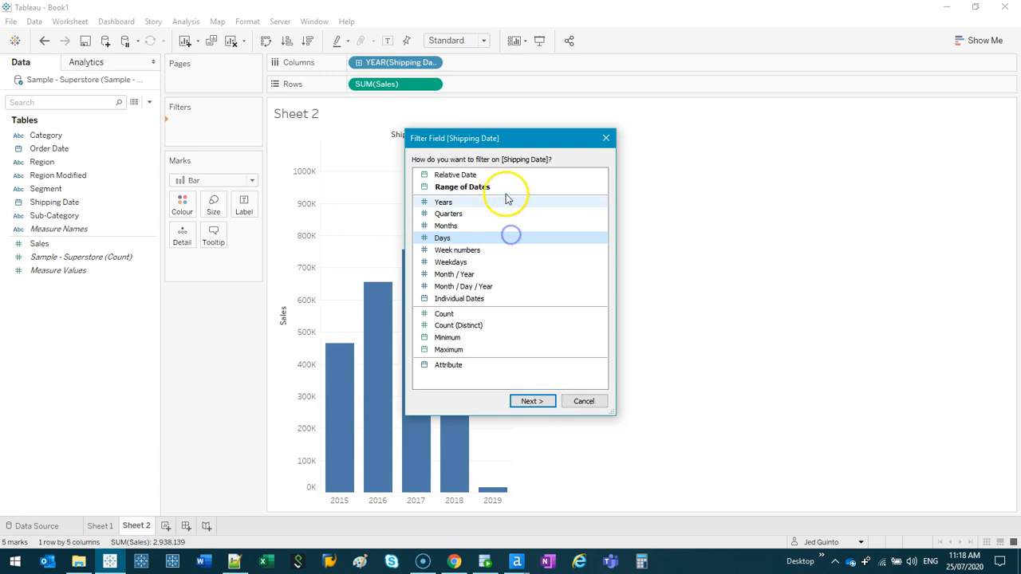
double_click(511, 209)
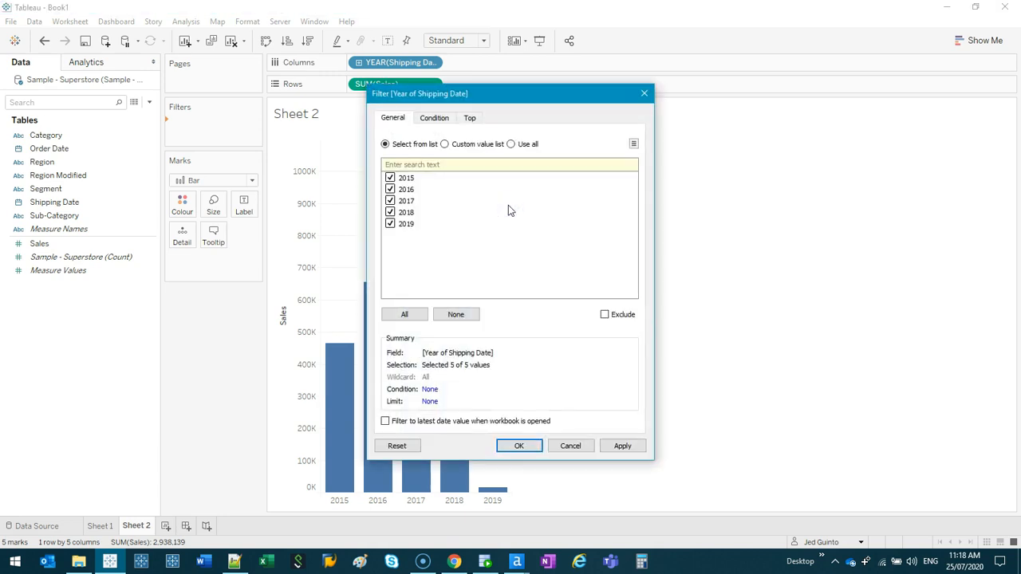
left_click(390, 224)
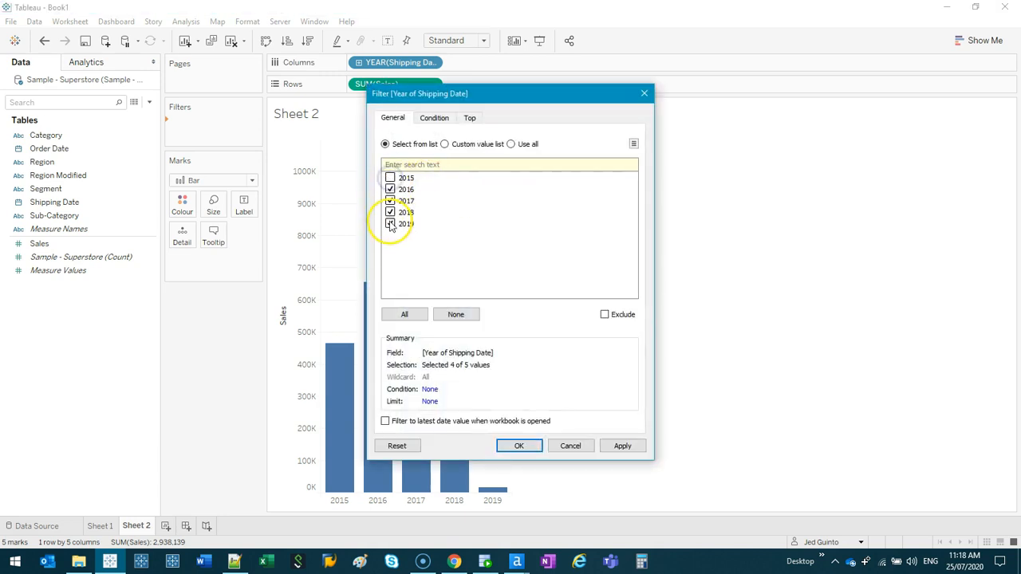
left_click_drag(504, 94, 714, 110)
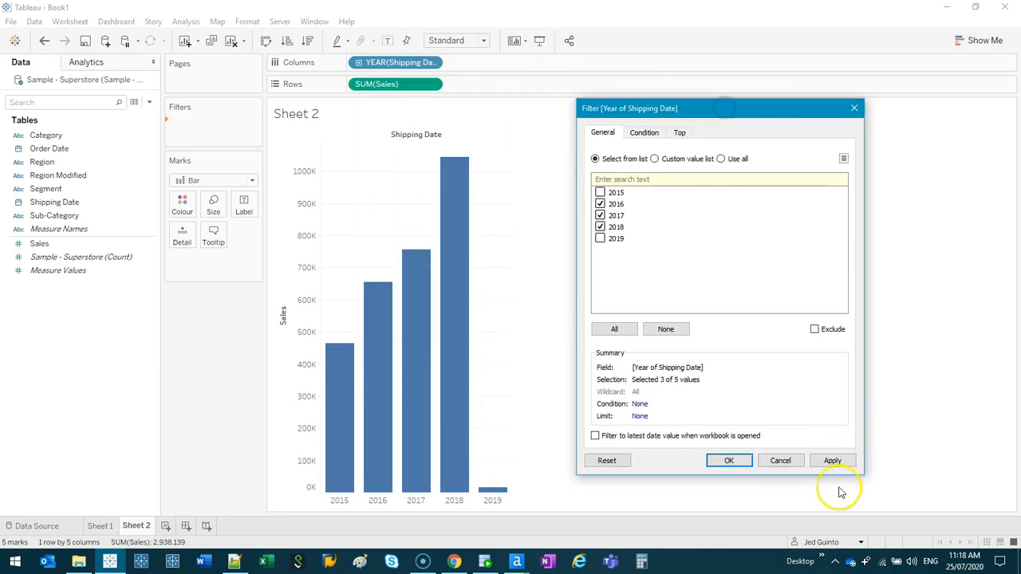
left_click(832, 461)
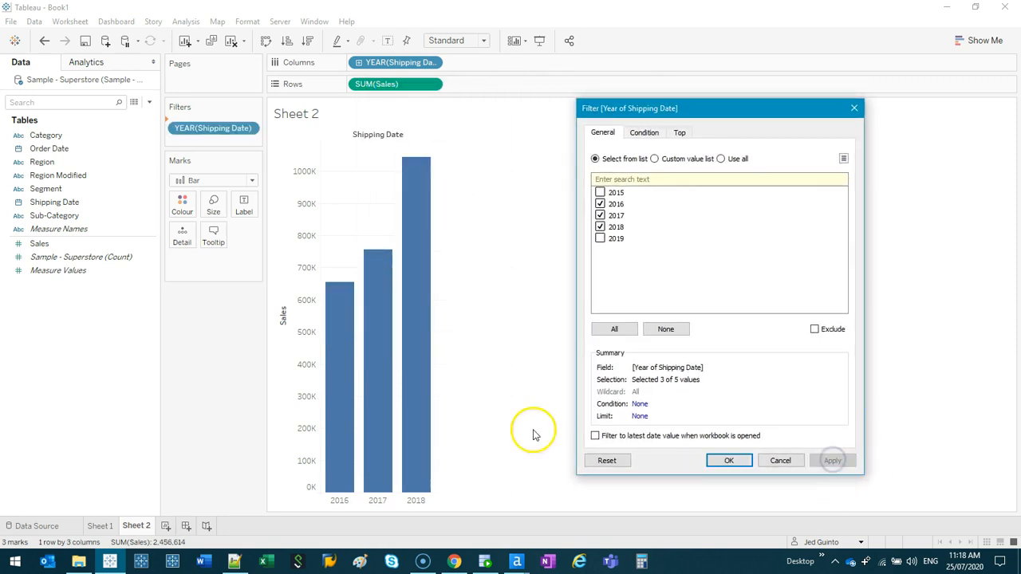
left_click(729, 461)
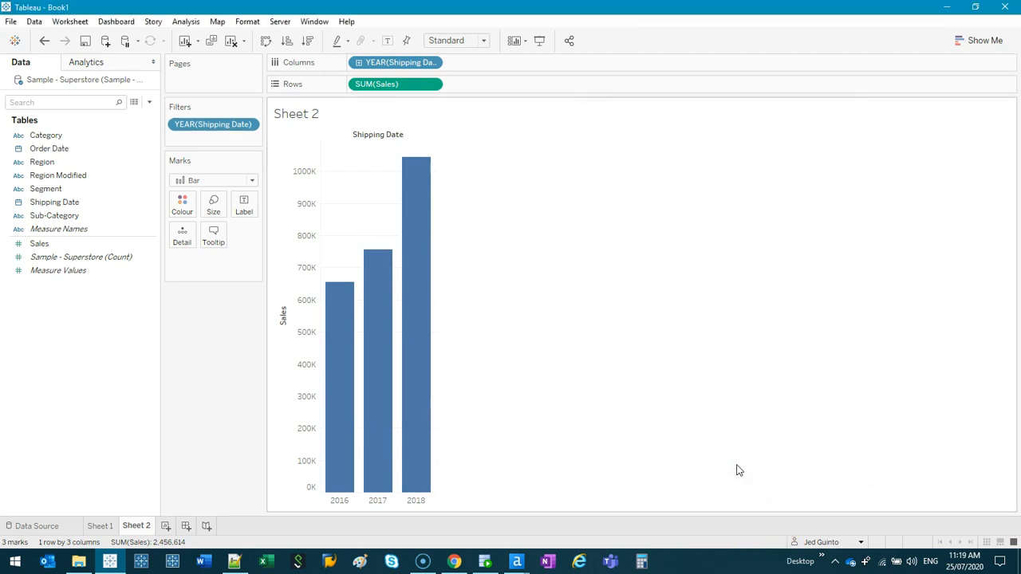
left_click(45, 41)
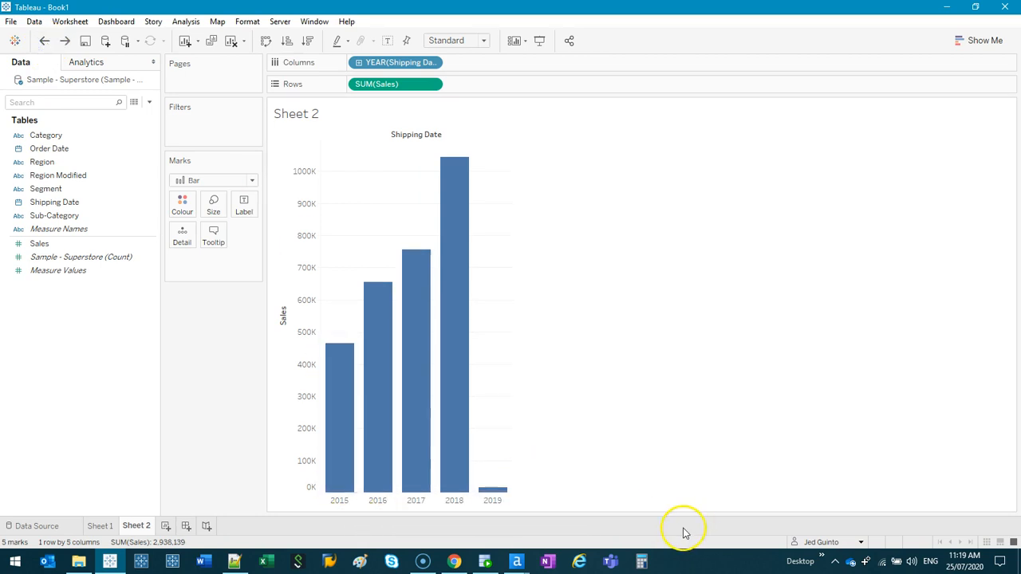
Step: Exclude the 2015 bar directly from the Sales by Shipping Date chart
mouse_move(340, 367)
left_click(342, 425)
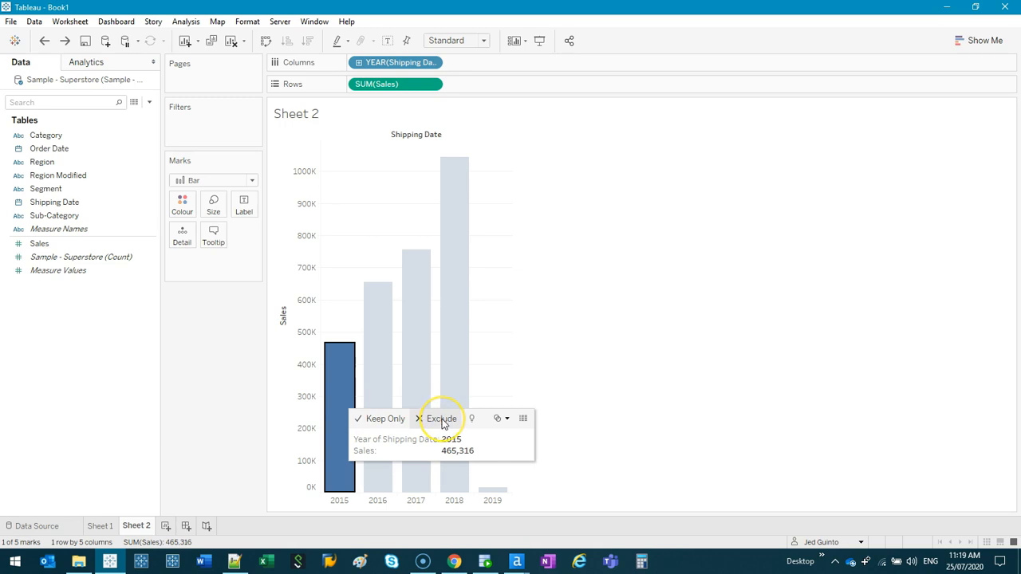
left_click(567, 311)
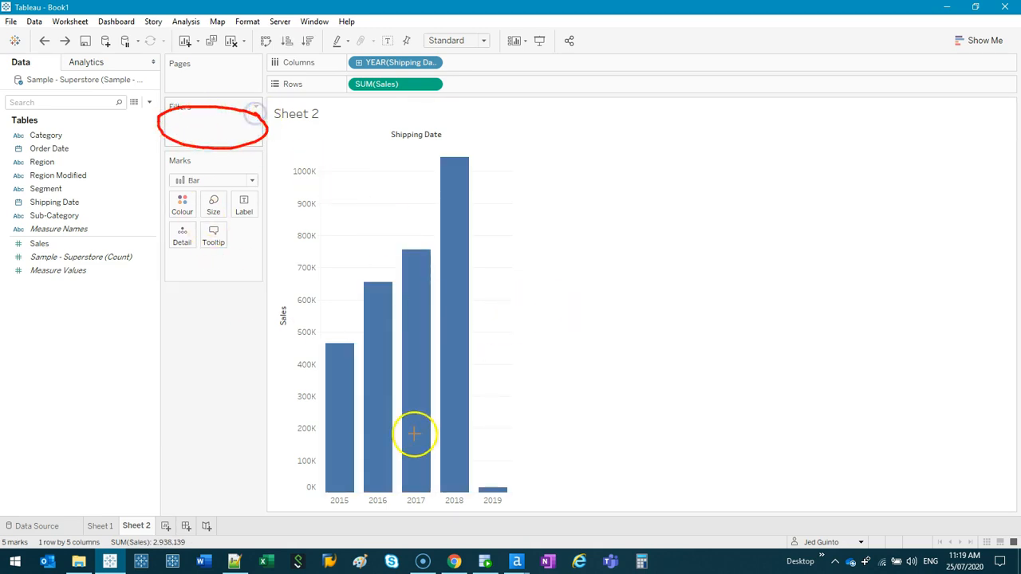
mouse_move(336, 417)
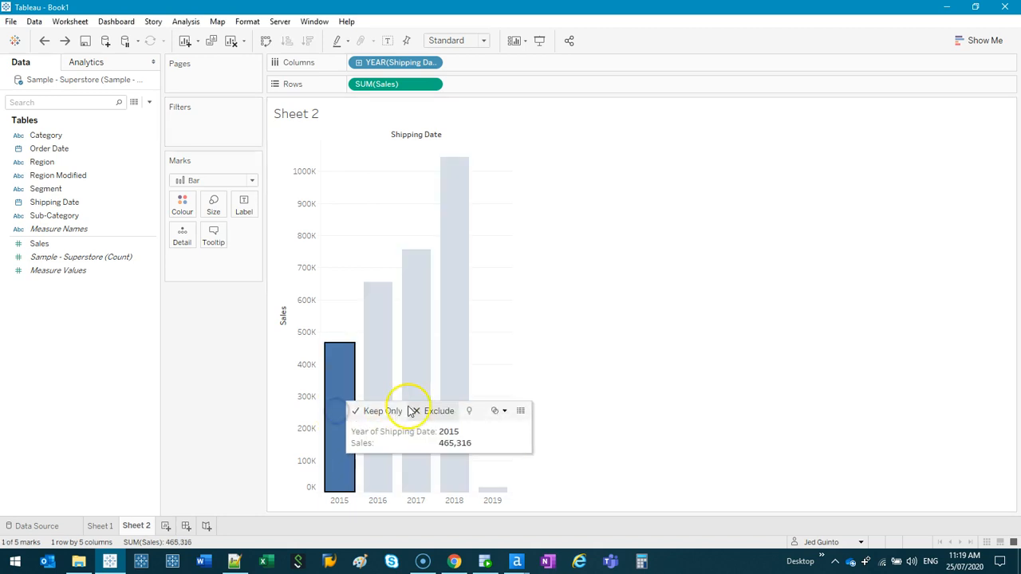
left_click(435, 412)
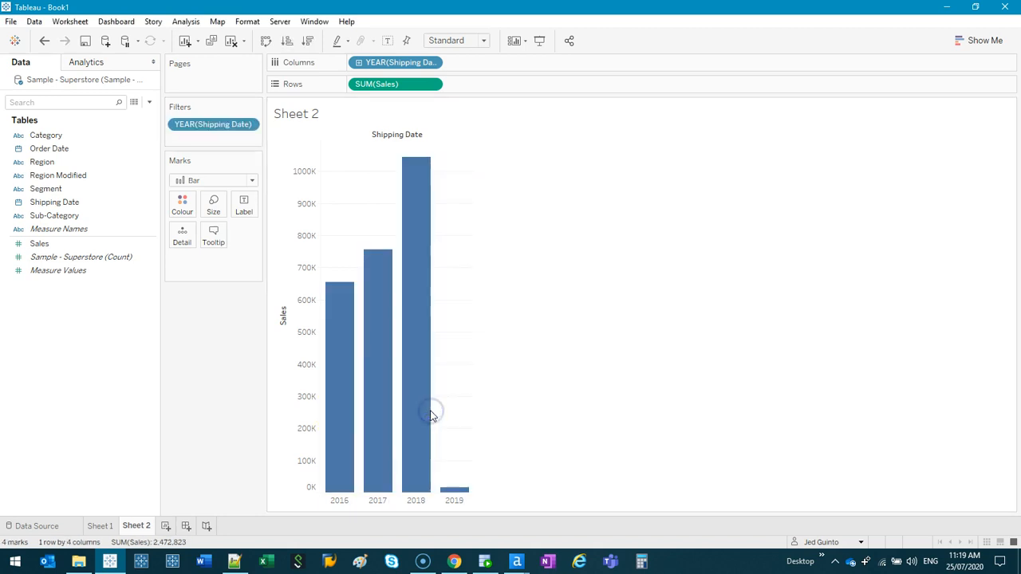
Step: Exclude the year 2019 from the chart through its axis header
left_click(460, 490)
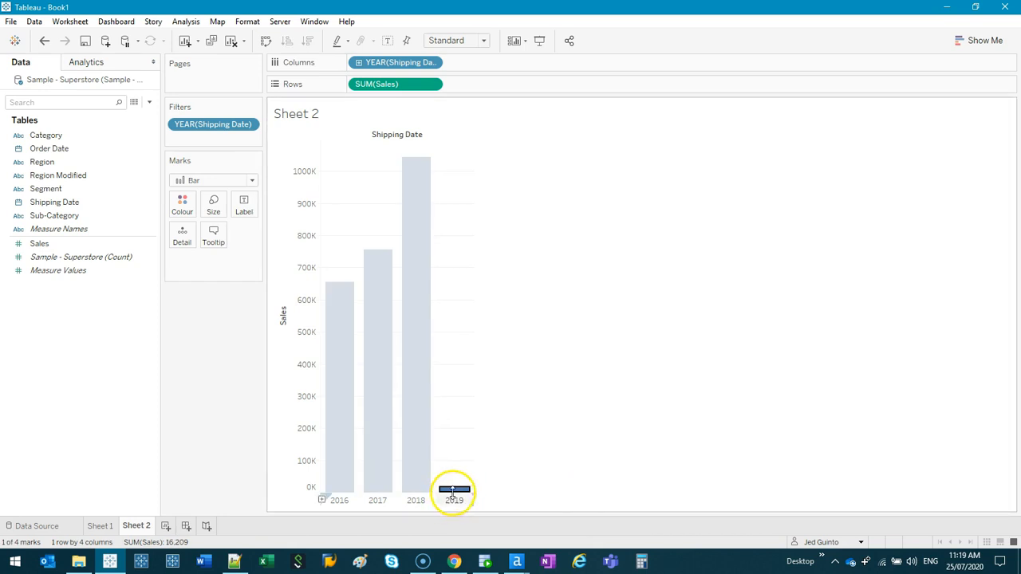
left_click(453, 492)
left_click(454, 502)
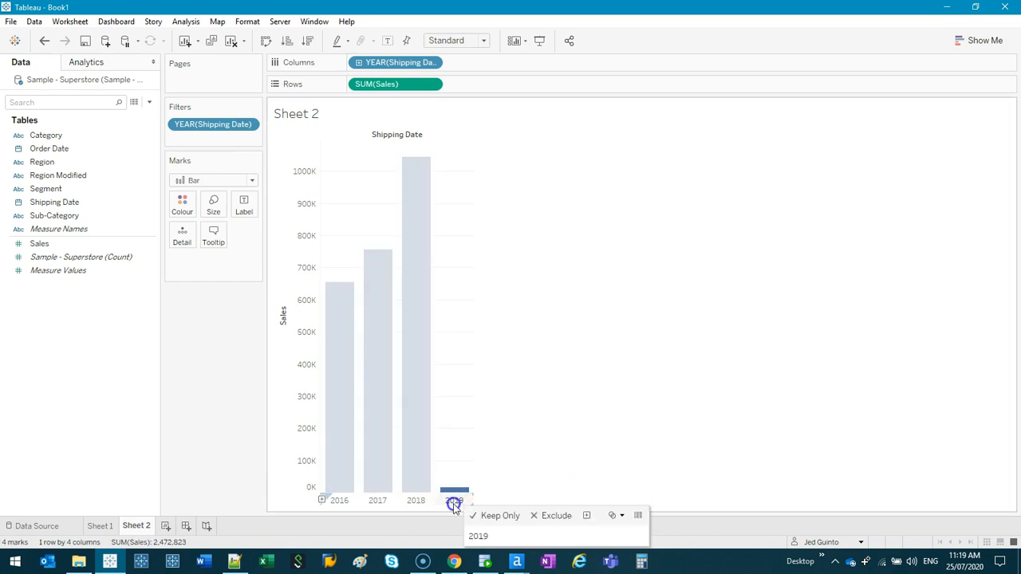
mouse_move(446, 502)
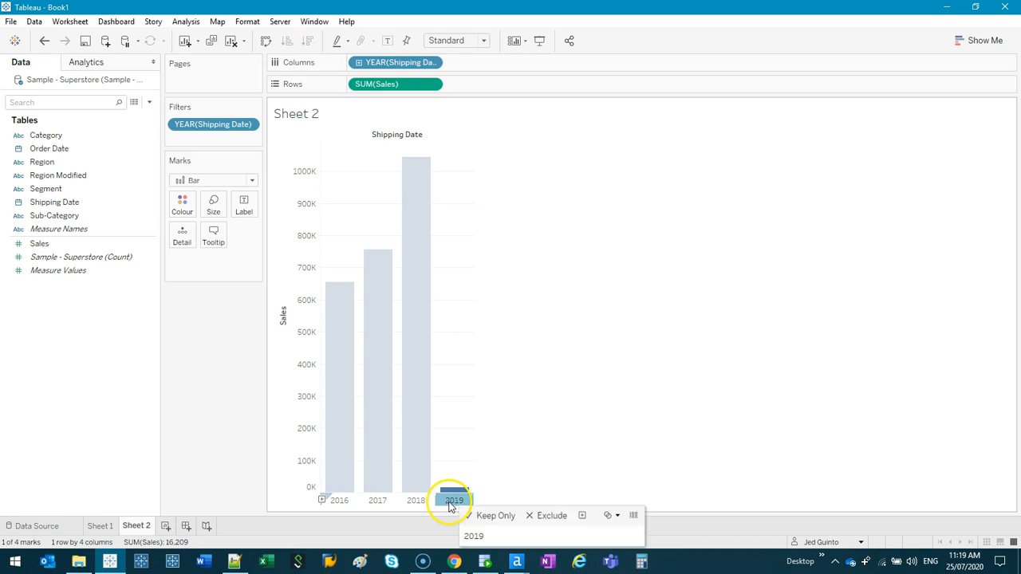
left_click(527, 515)
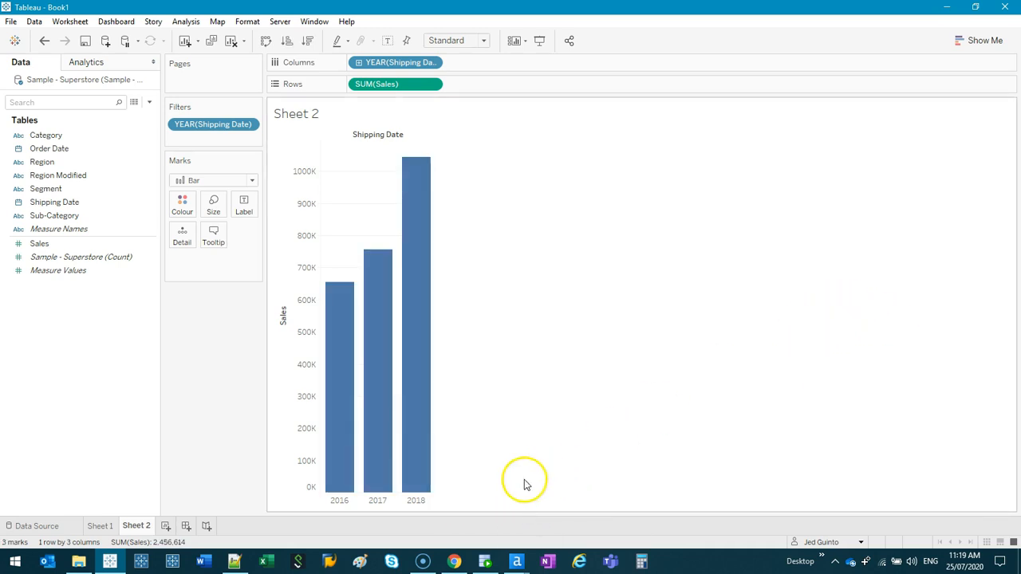
Step: Edit the Shipping Date year filter to include 2016, 2017 and 2018, and switch it back to excluding 2015 and 2019
double_click(211, 130)
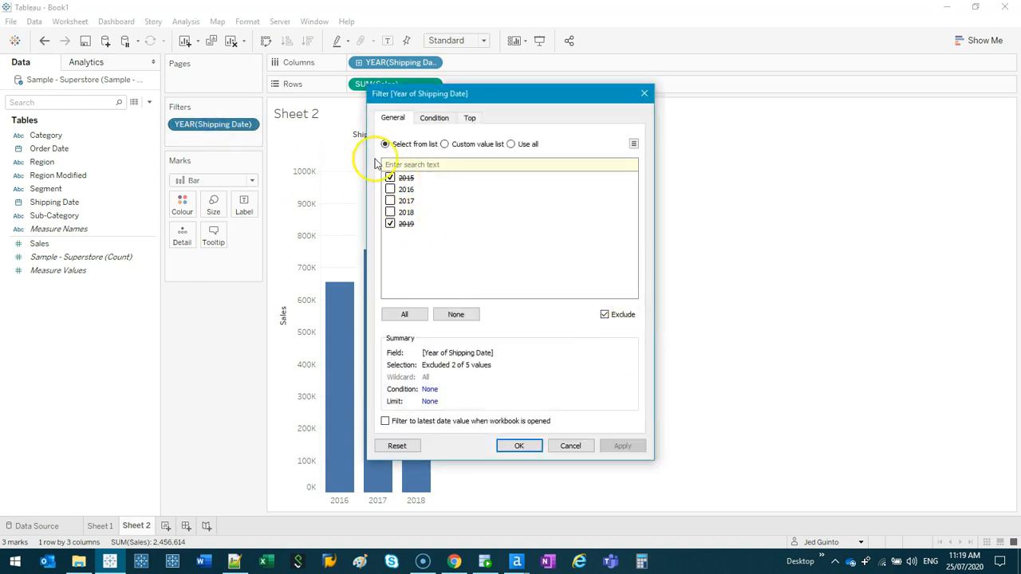
left_click(606, 316)
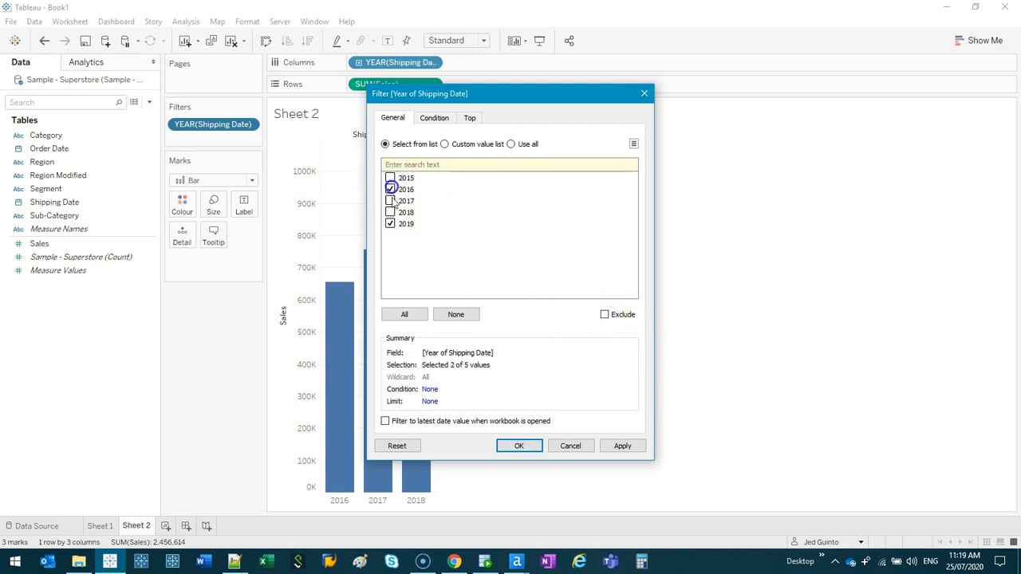
left_click(390, 225)
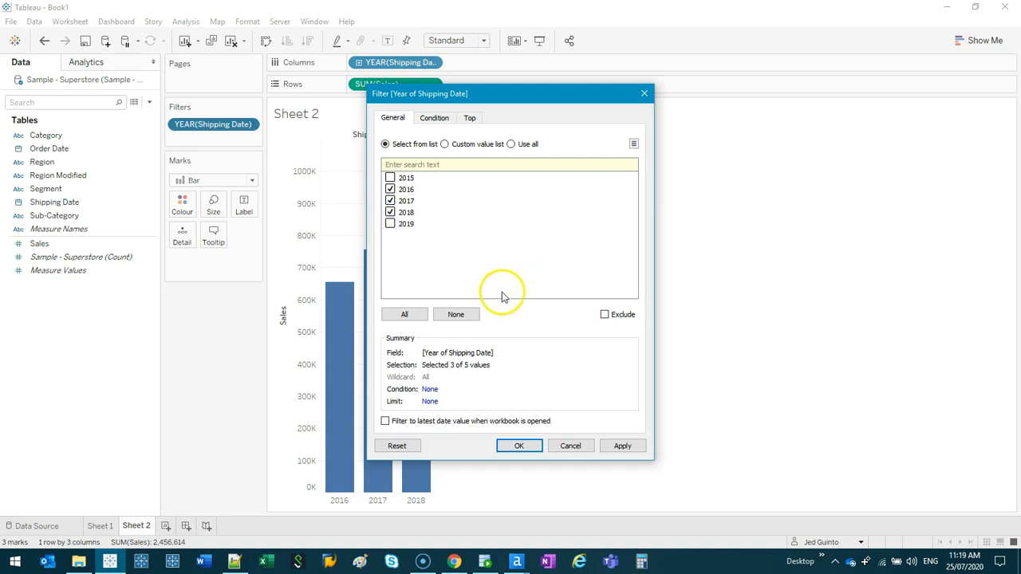
left_click(605, 314)
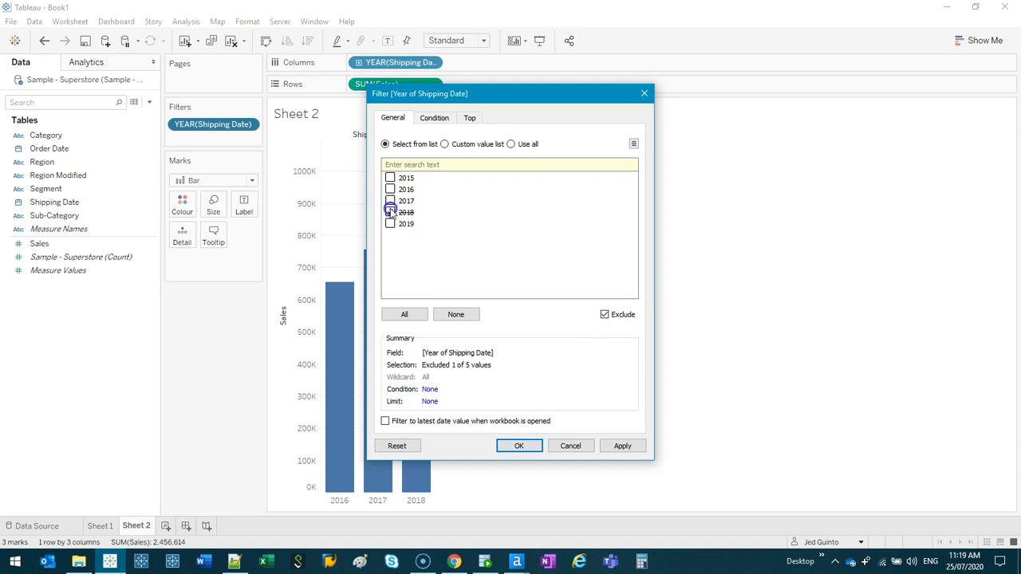
left_click(523, 445)
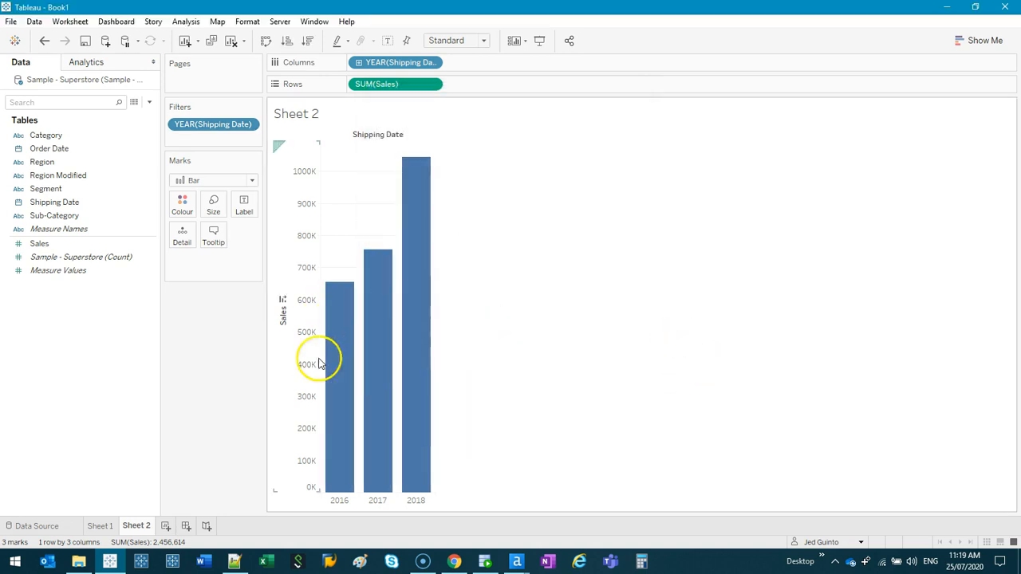
mouse_move(364, 382)
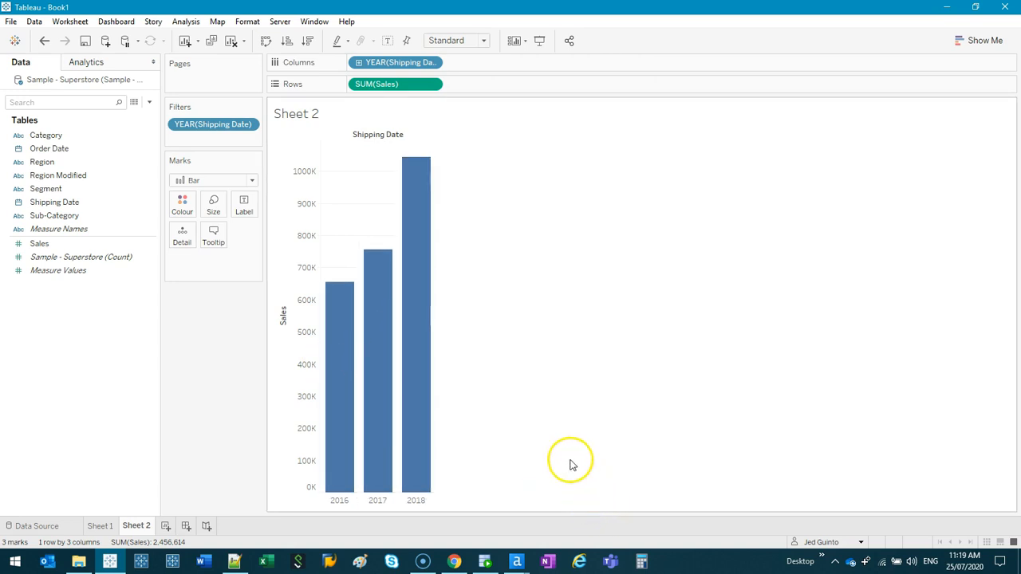
Step: Colour the yearly Sales bars by Category to split each bar into stacked segments
left_click(69, 148)
left_click(41, 135)
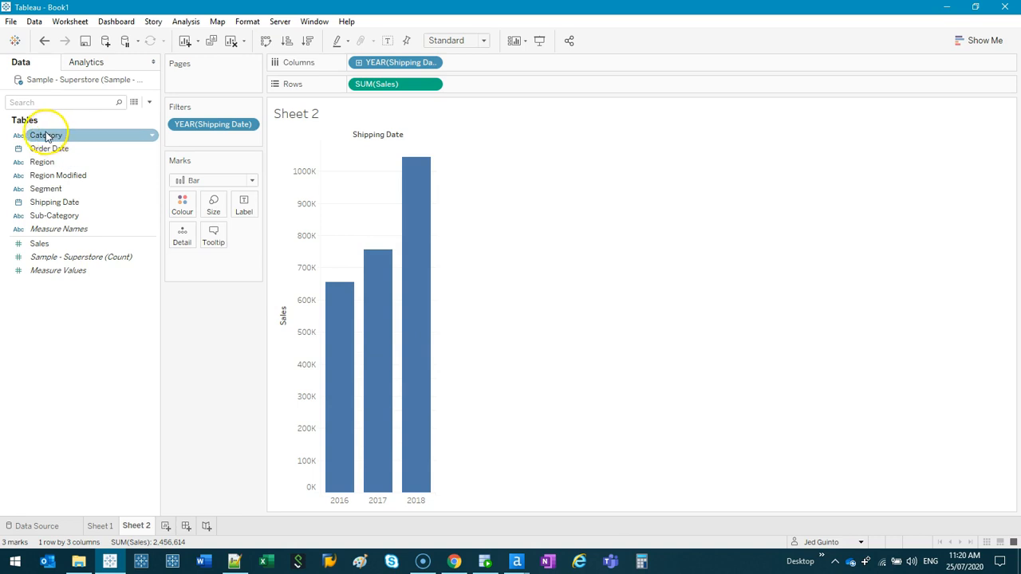
left_click_drag(43, 135, 187, 207)
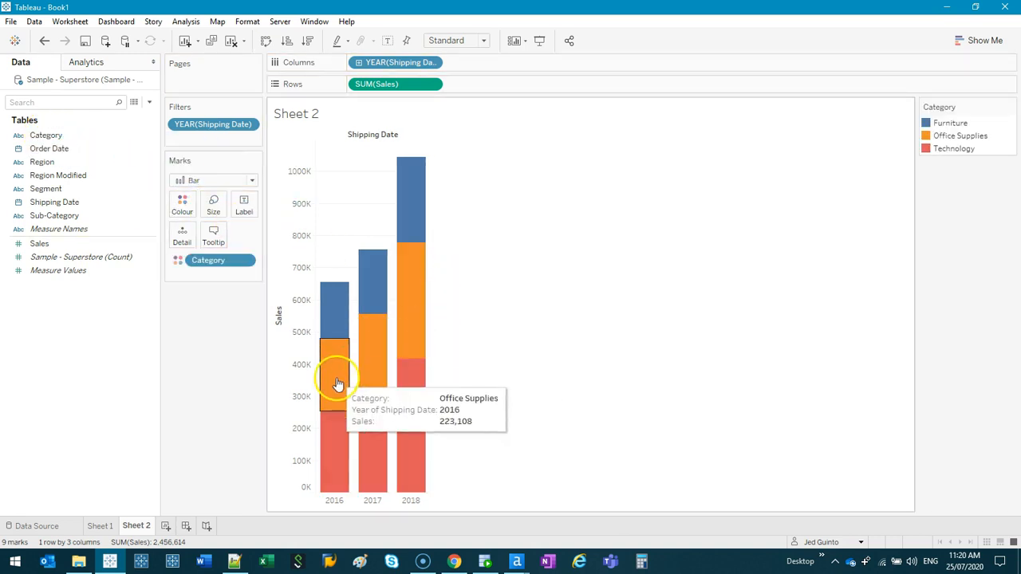
mouse_move(408, 250)
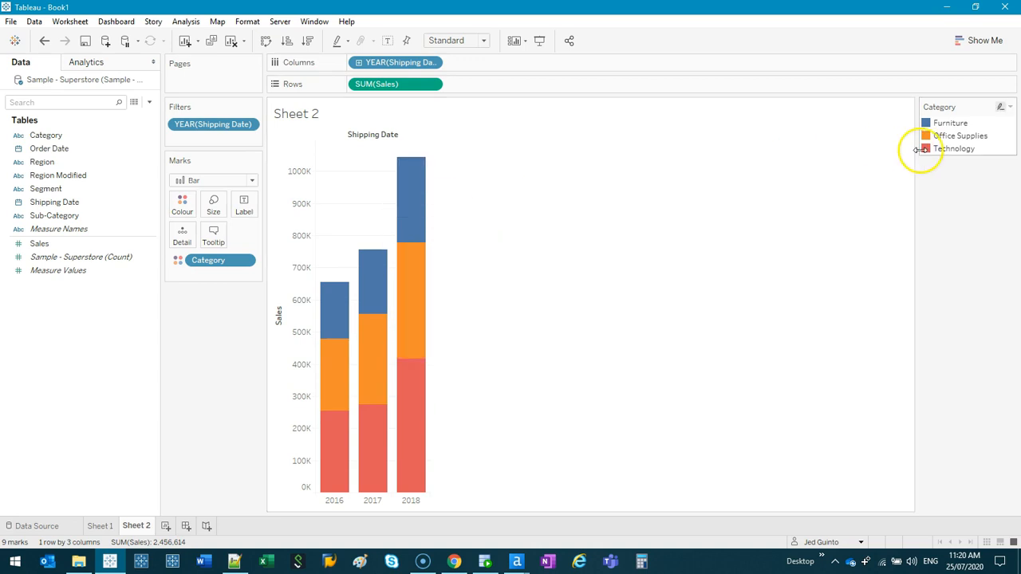
left_click(957, 123)
left_click(962, 123)
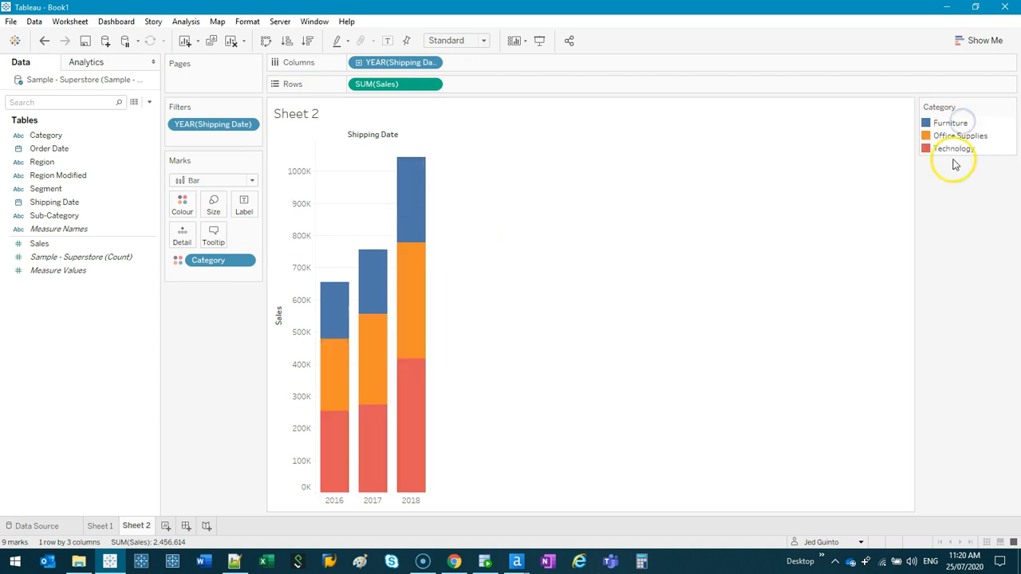
Step: Label the bar segments with Category and fit the chart to Entire View
left_click_drag(45, 136, 243, 210)
mouse_move(379, 296)
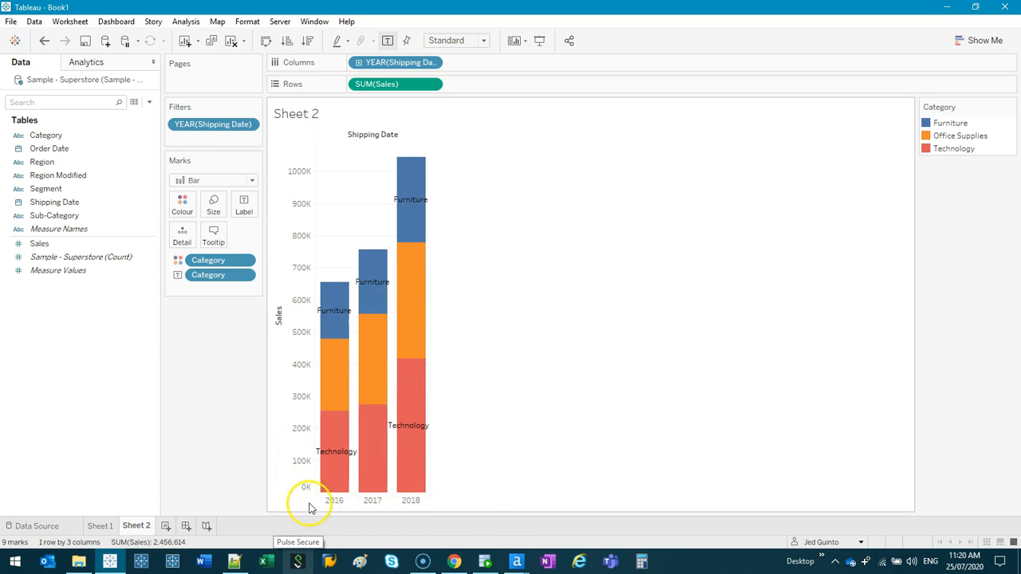
left_click(462, 40)
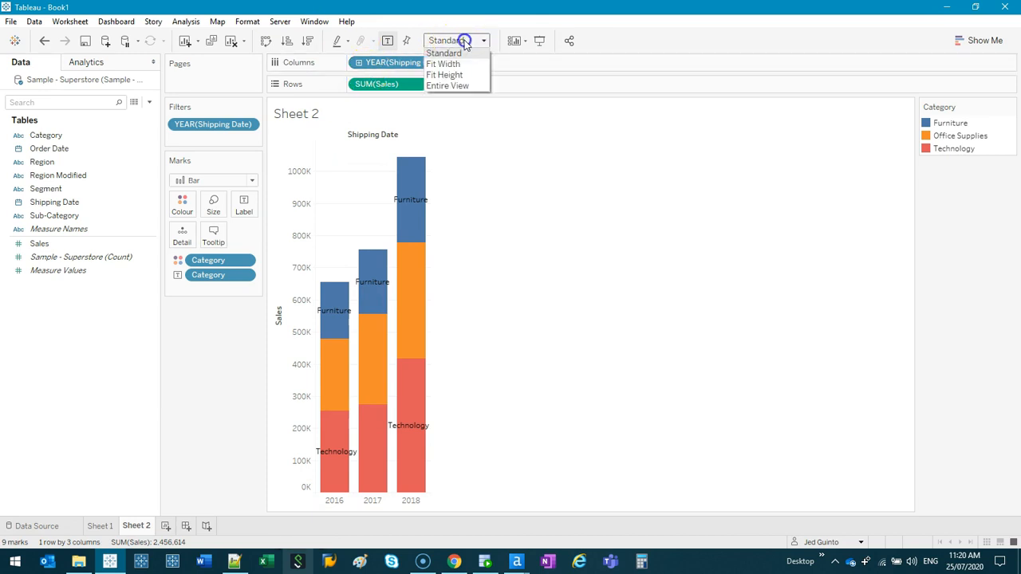
left_click(461, 85)
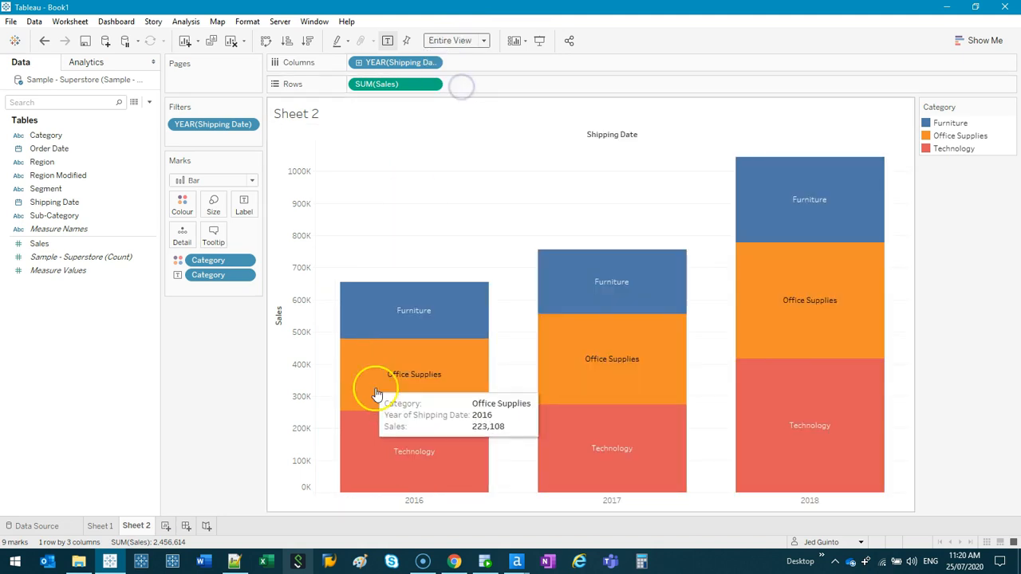